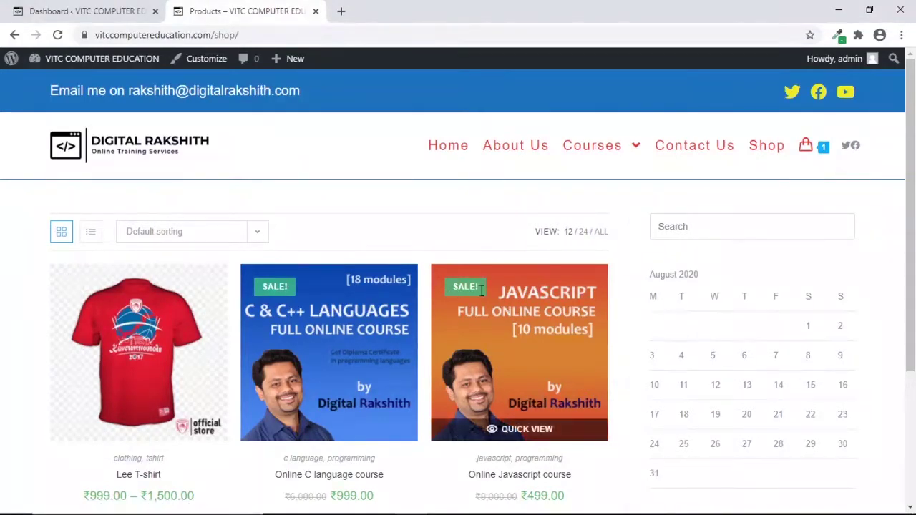
# Look over the shop page's product grid and the widgets in its sidebar
pyautogui.scroll(-1, 741, 329)
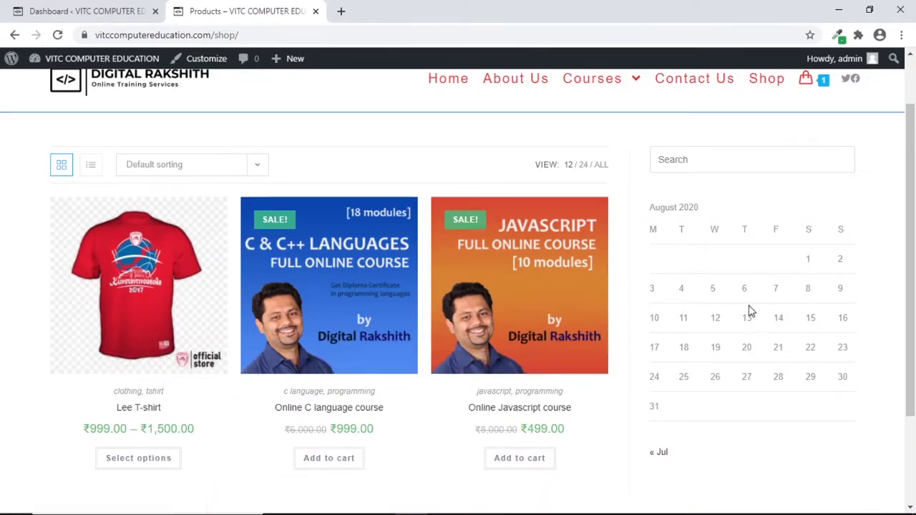
pyautogui.scroll(-1, 748, 309)
pyautogui.scroll(2, 741, 329)
pyautogui.scroll(-2, 740, 335)
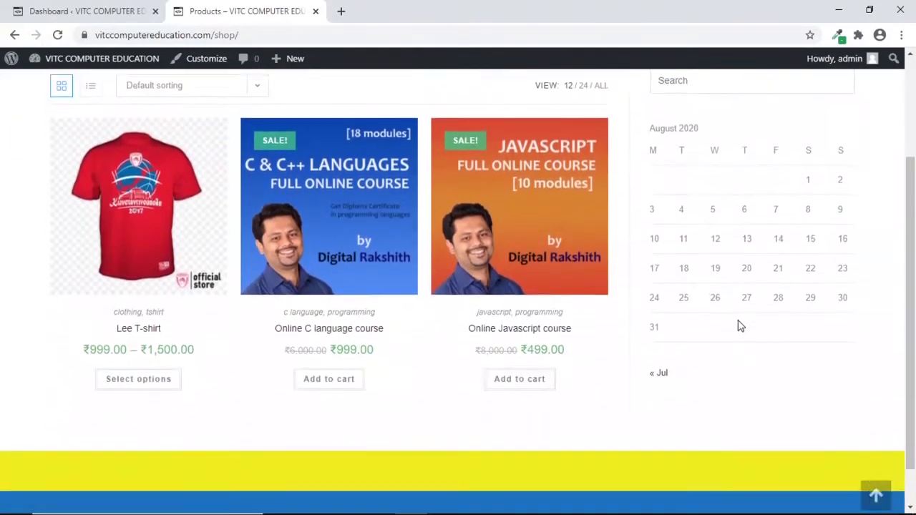
pyautogui.scroll(1, 741, 326)
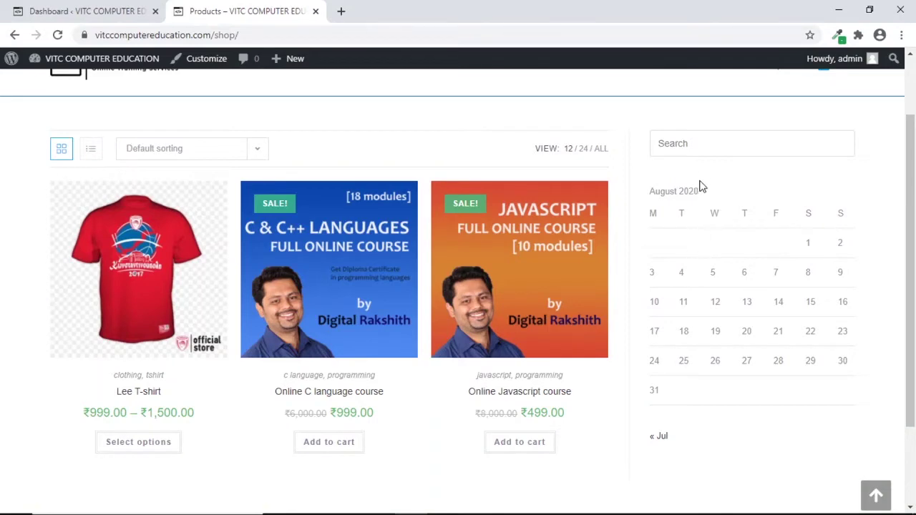
# Switch to the WordPress dashboard and open the Widgets management page
pyautogui.click(107, 11)
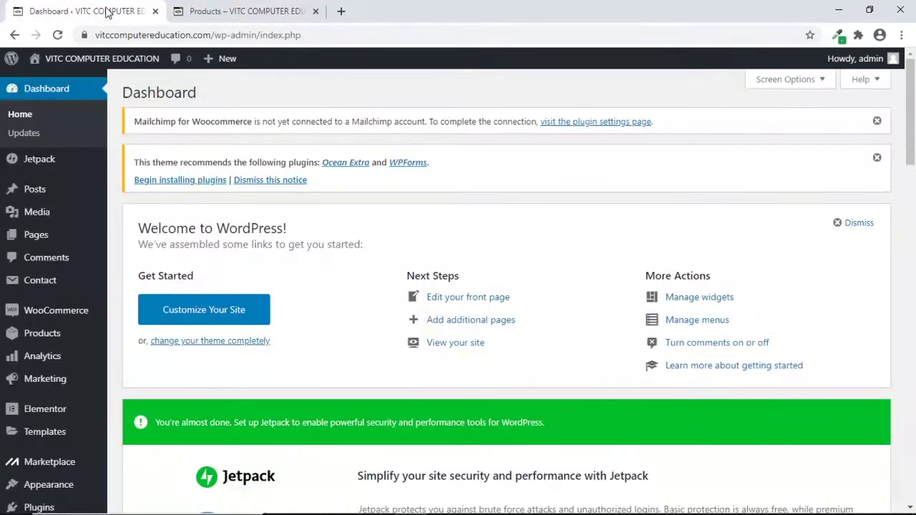
pyautogui.scroll(-2, 57, 400)
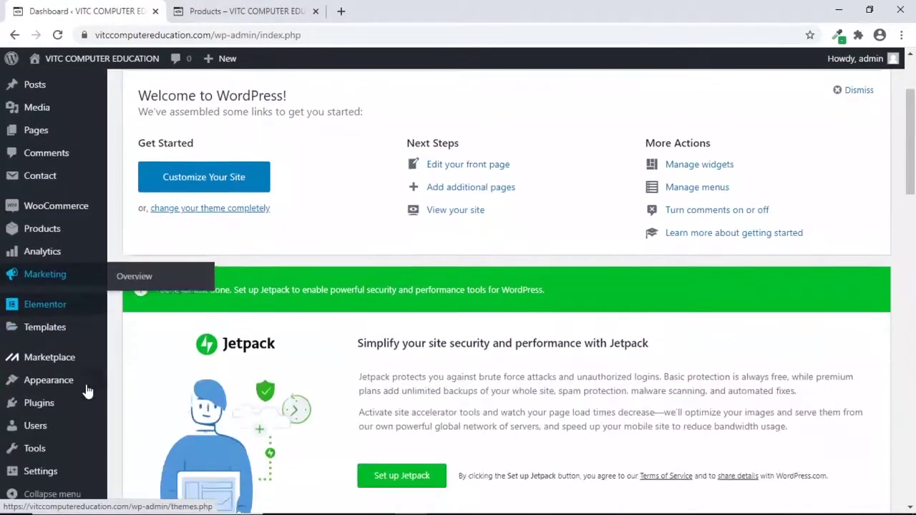
pyautogui.moveTo(59, 330)
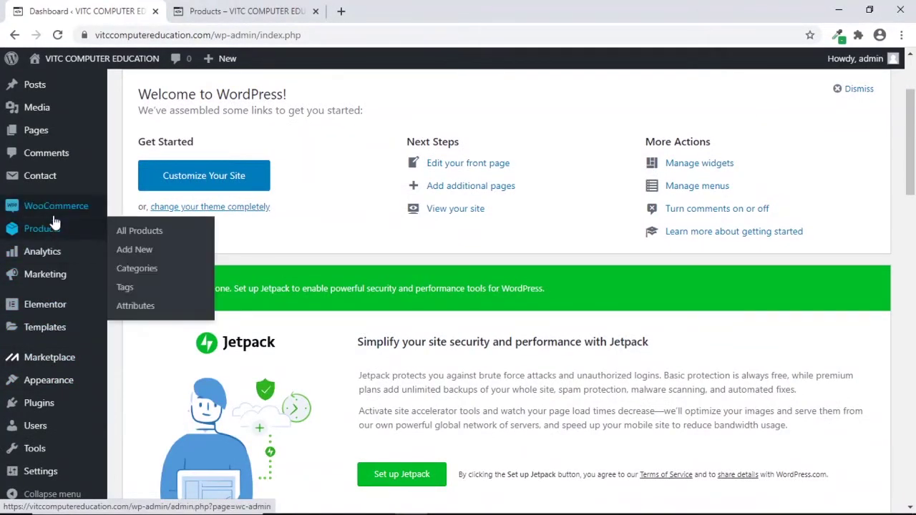
pyautogui.moveTo(54, 383)
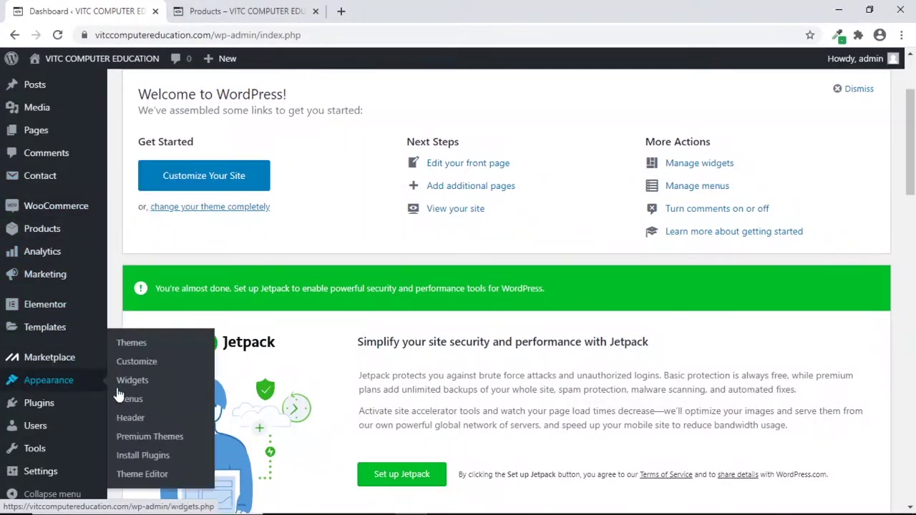
pyautogui.click(141, 386)
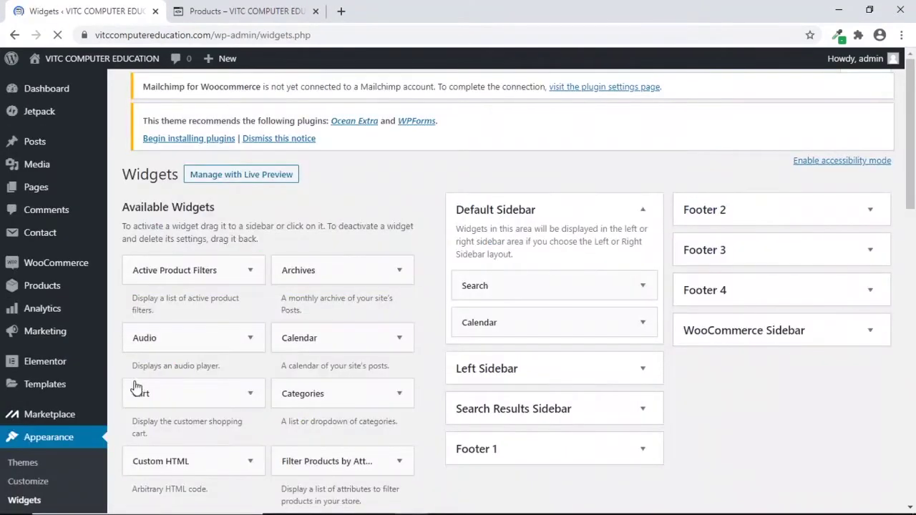
# Find the WooCommerce Sidebar widget area and expand it
pyautogui.scroll(-1, 511, 197)
pyautogui.scroll(1, 511, 198)
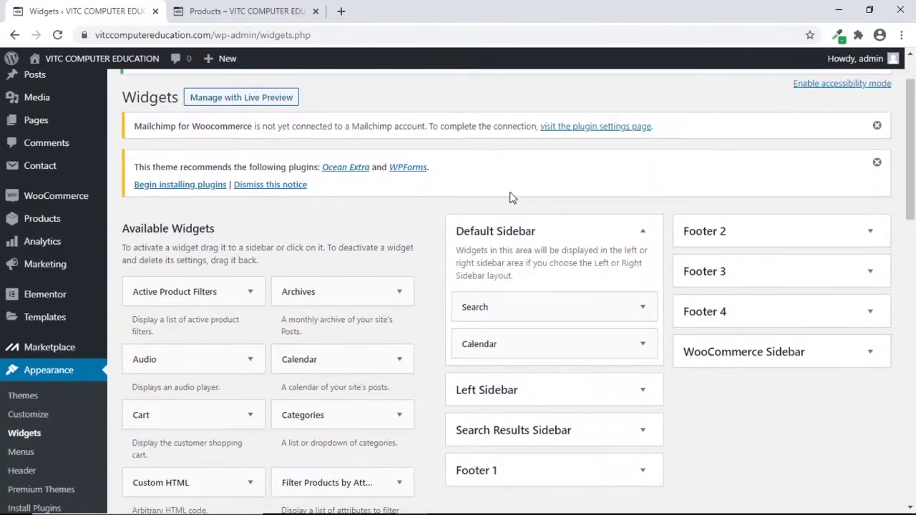
pyautogui.scroll(-3, 515, 322)
pyautogui.scroll(3, 503, 284)
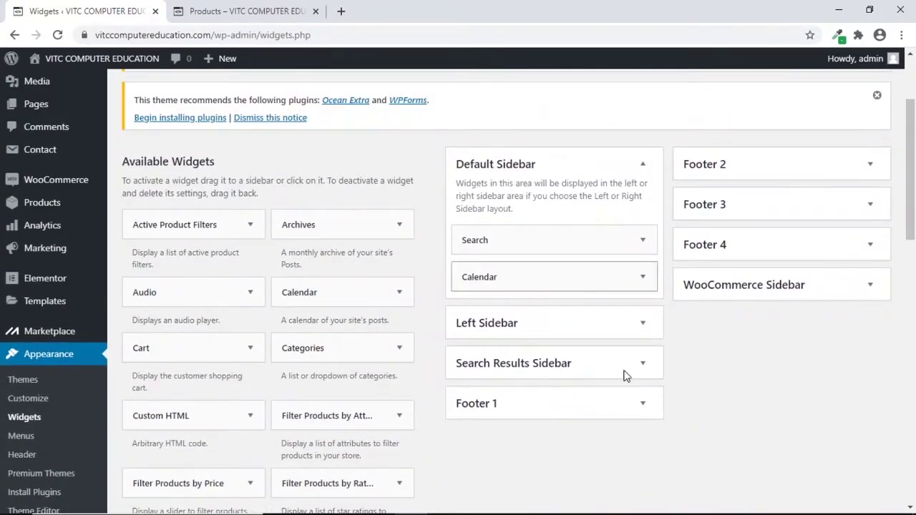
pyautogui.scroll(-3, 734, 390)
pyautogui.scroll(1, 734, 320)
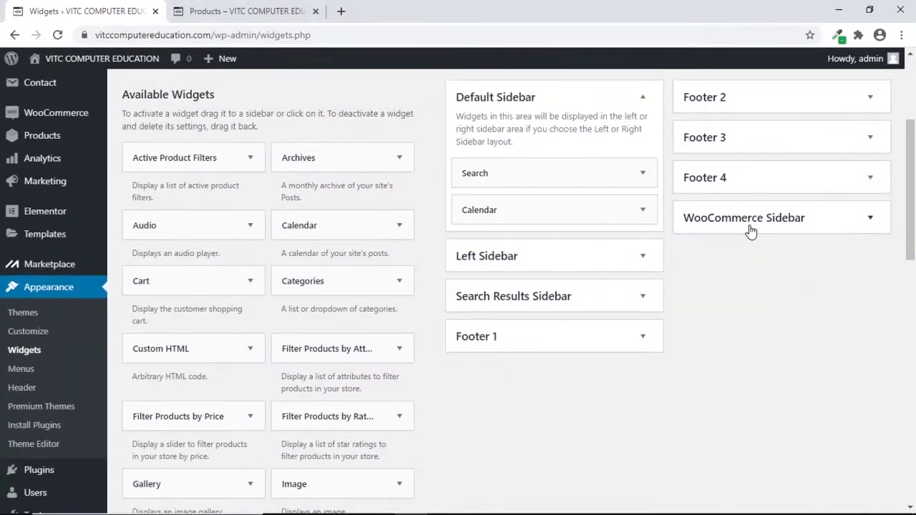
pyautogui.click(871, 220)
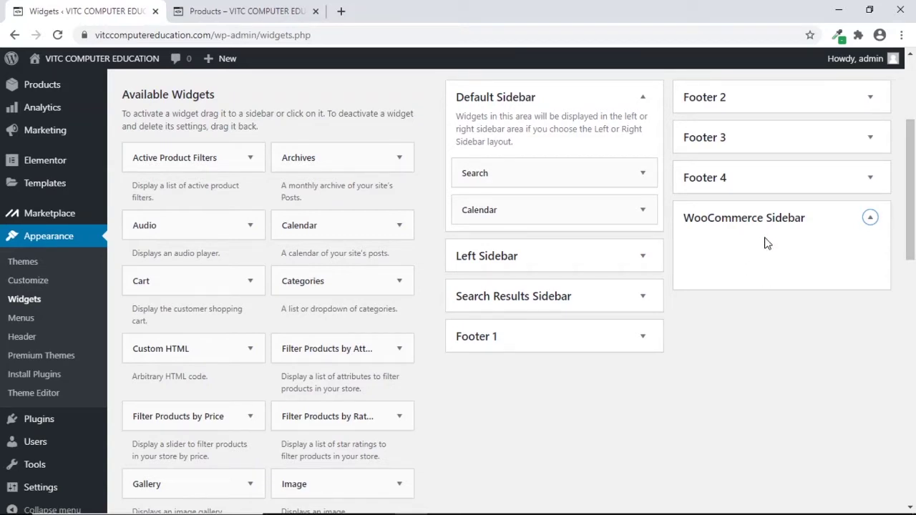
# Add the Filter Products by Price widget to the WooCommerce Sidebar, keep its default title and close its settings
pyautogui.scroll(-1, 241, 291)
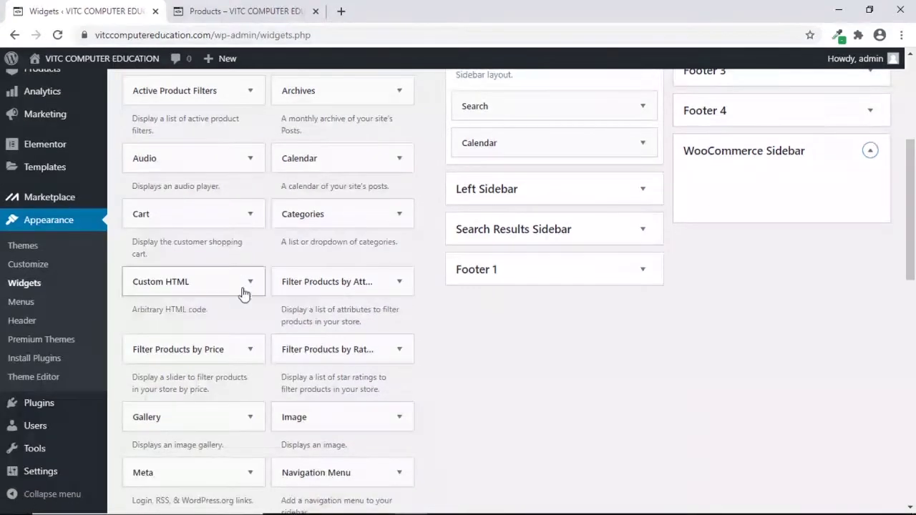
pyautogui.scroll(-1, 206, 315)
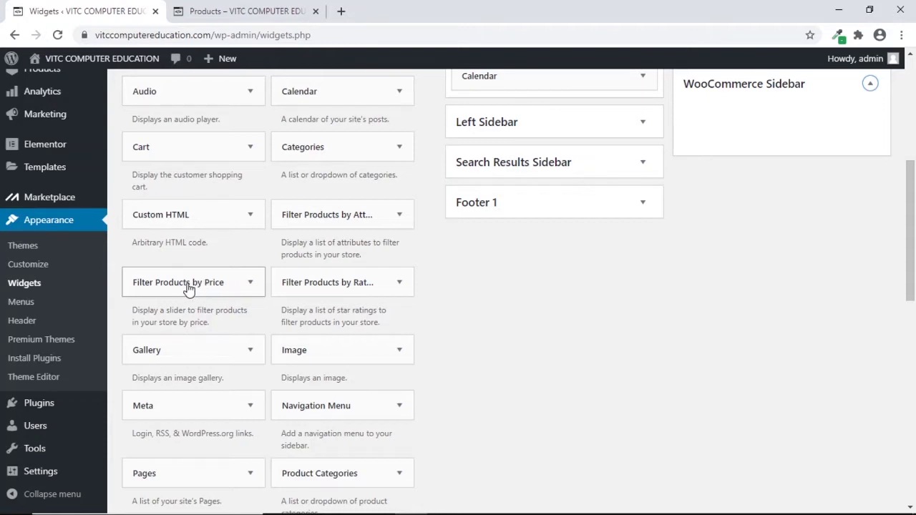
pyautogui.moveTo(189, 289); pyautogui.dragTo(759, 115)
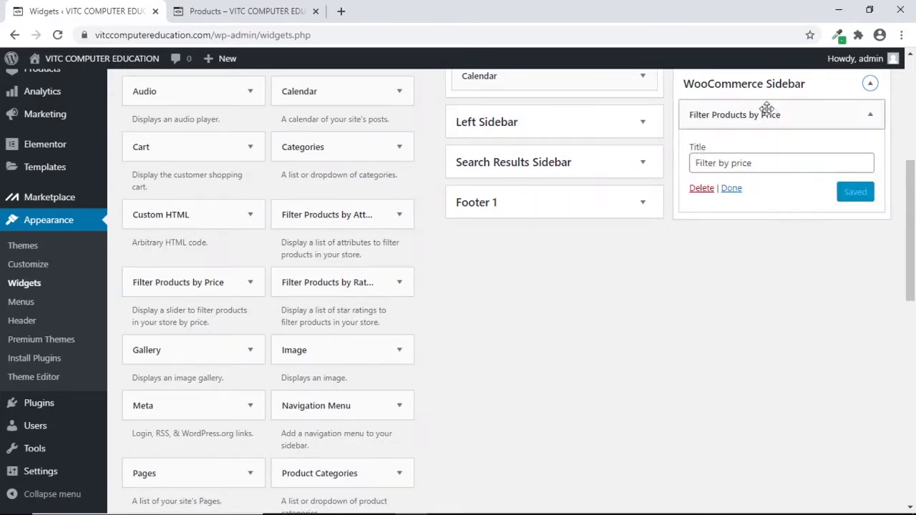
pyautogui.click(731, 189)
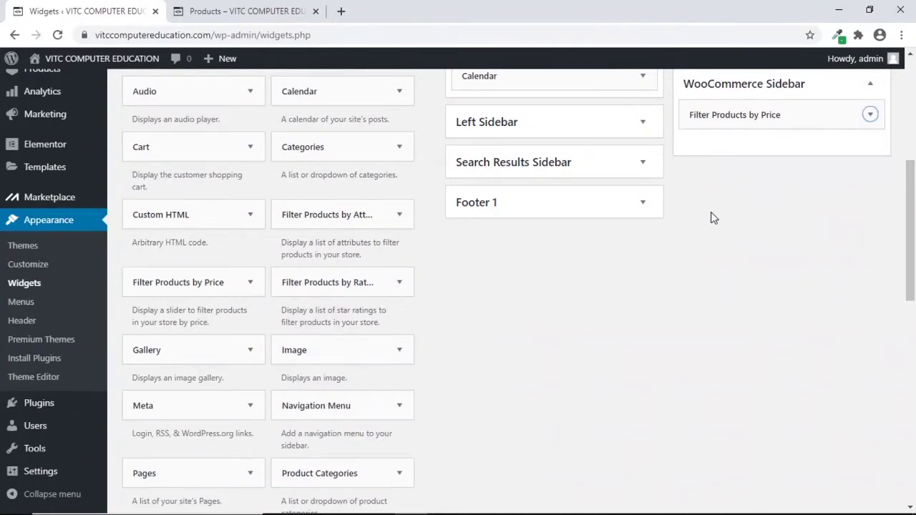
# Reload the shop page and test the price filter by limiting products to the ₹490–₹1,000 range
pyautogui.click(208, 13)
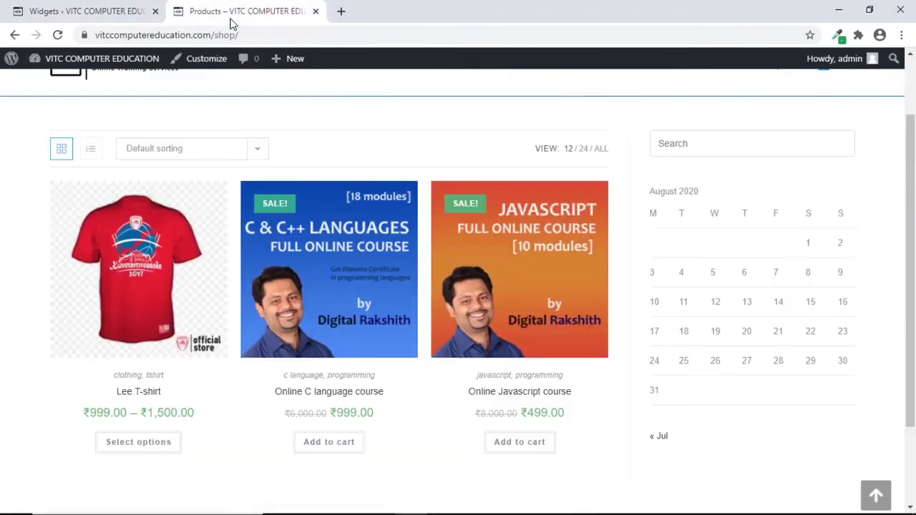
pyautogui.click(59, 36)
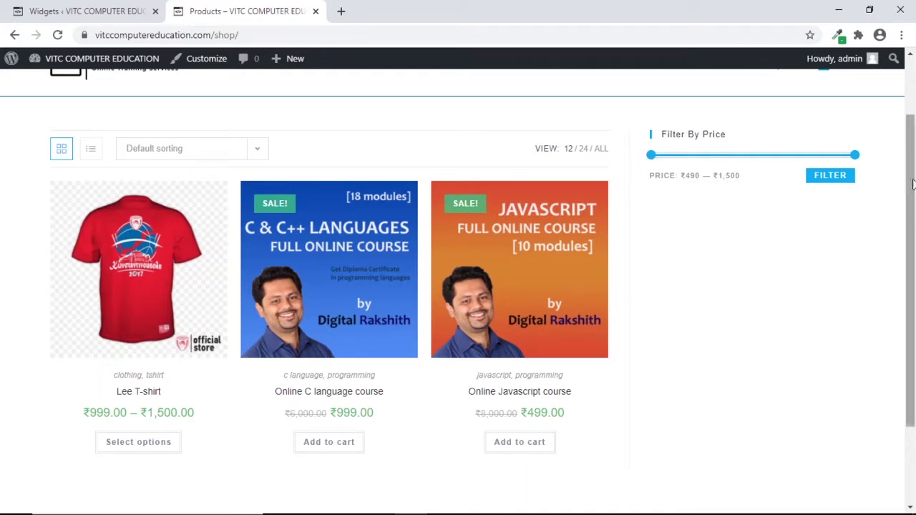
pyautogui.moveTo(854, 156); pyautogui.dragTo(759, 154)
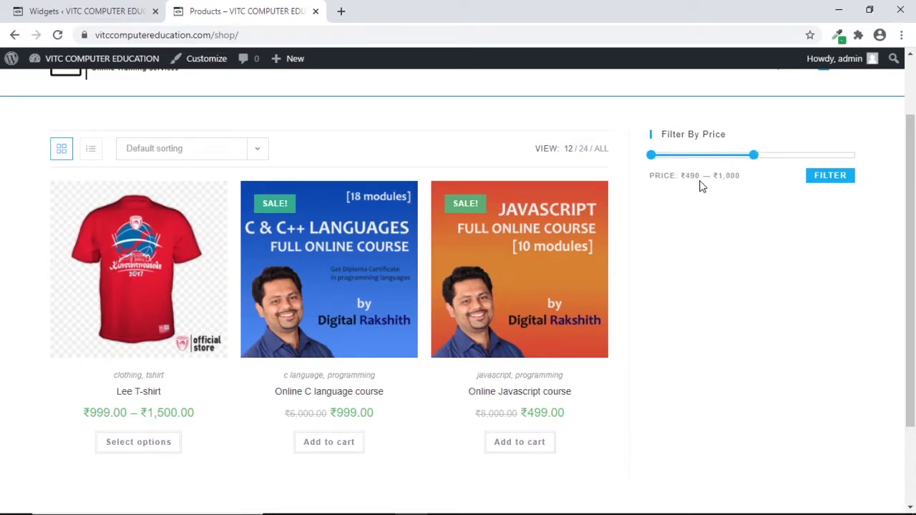
pyautogui.click(830, 180)
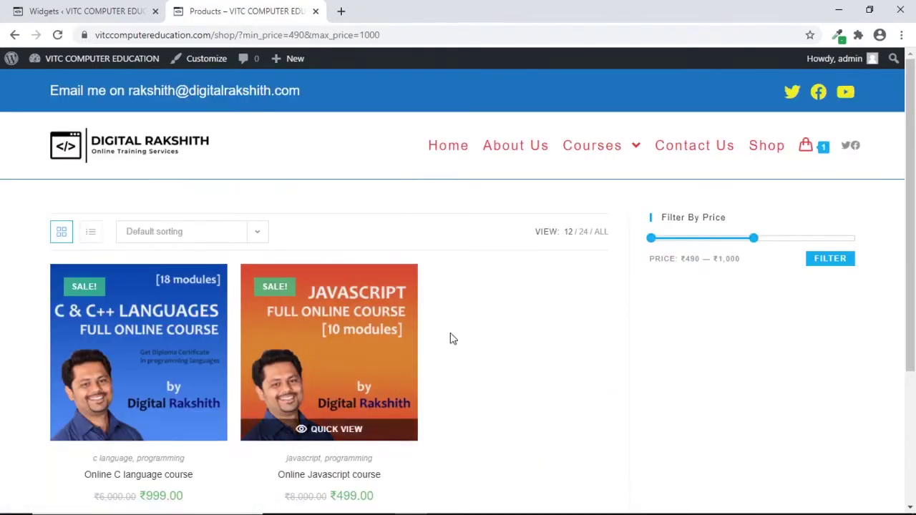
pyautogui.scroll(-2, 494, 336)
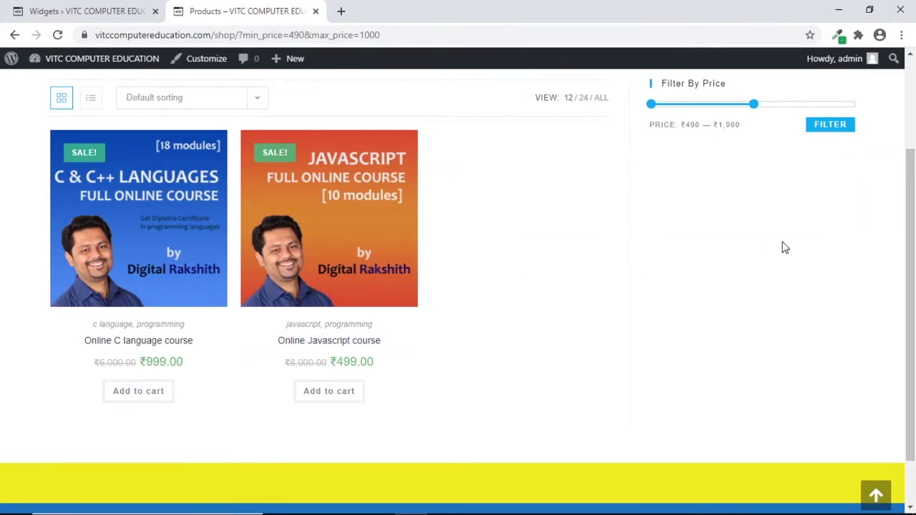
pyautogui.scroll(2, 784, 247)
# Return to the Widgets page and add the Products widget to the WooCommerce Sidebar below Filter Products by Price
pyautogui.click(133, 8)
pyautogui.scroll(1, 809, 198)
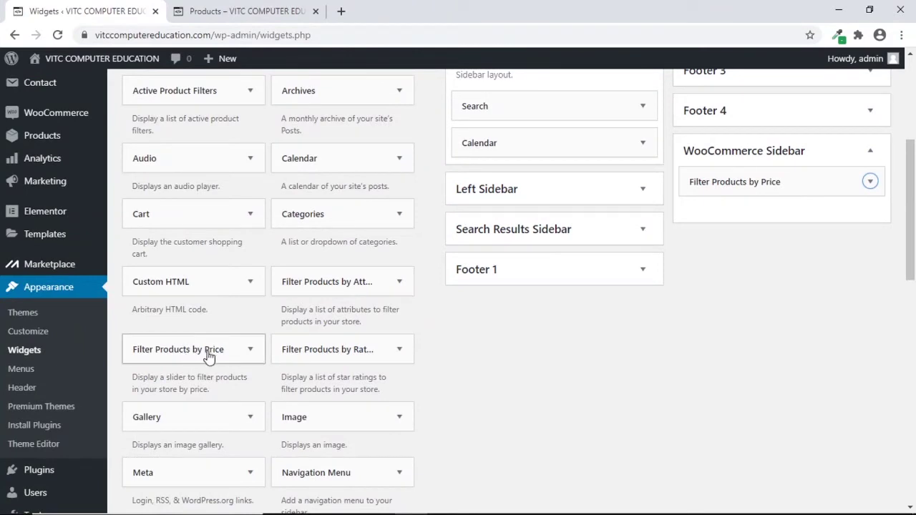
pyautogui.scroll(-1, 215, 354)
pyautogui.scroll(-2, 246, 337)
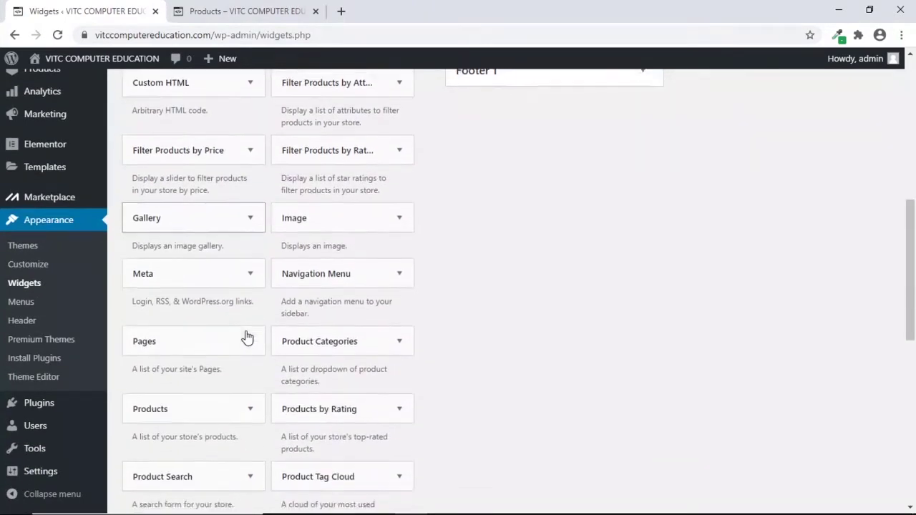
pyautogui.scroll(-2, 245, 337)
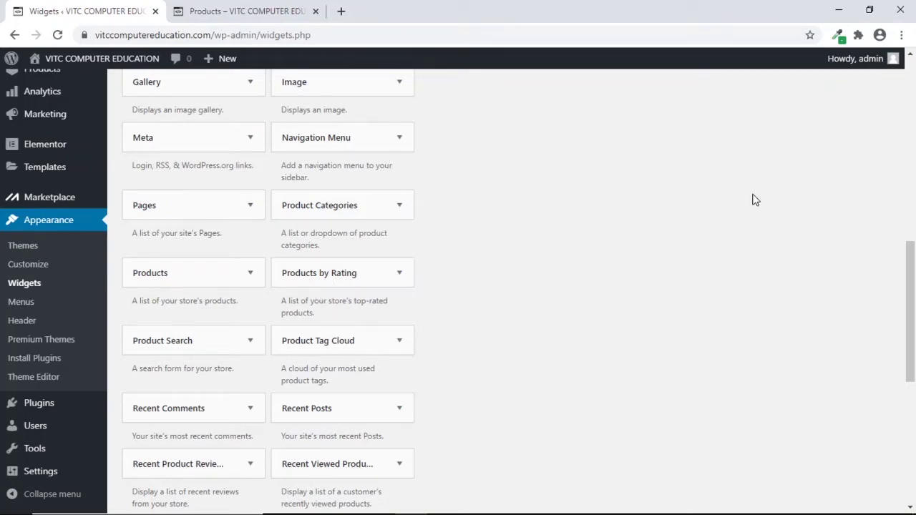
pyautogui.scroll(5, 753, 199)
pyautogui.scroll(-7, 753, 204)
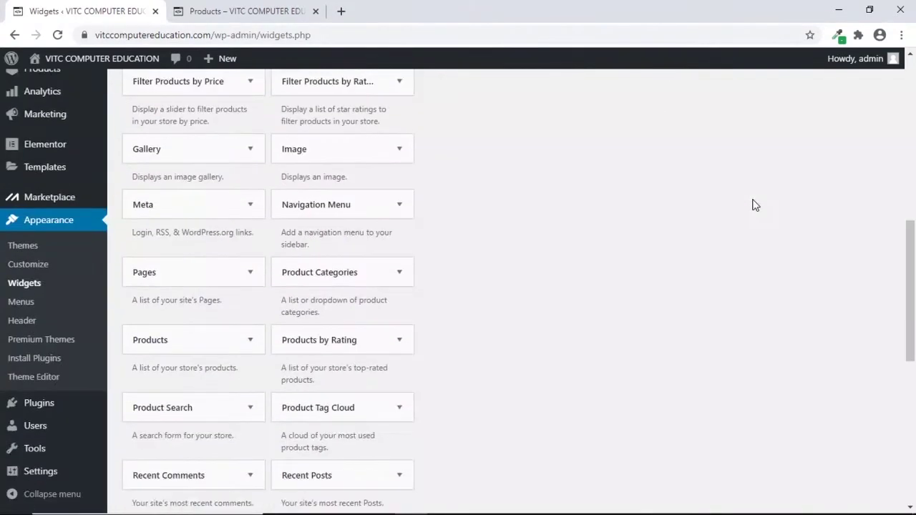
pyautogui.scroll(2, 264, 292)
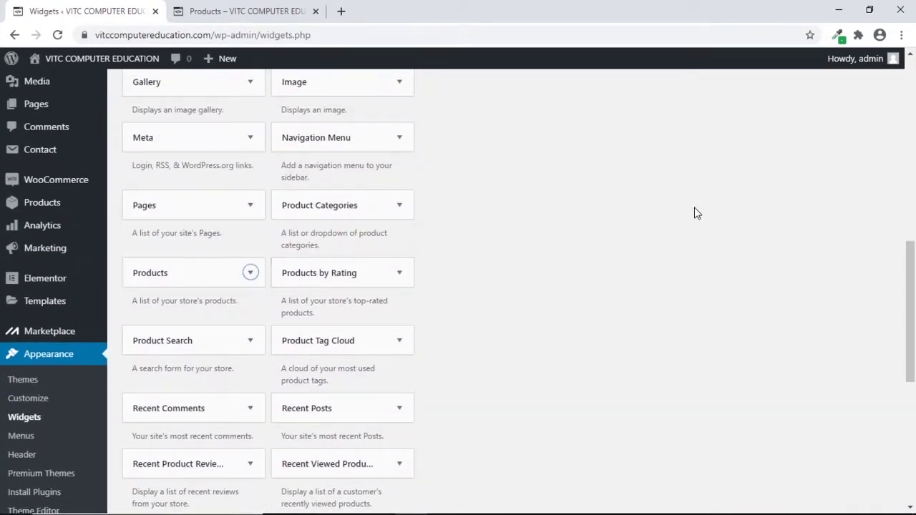
pyautogui.scroll(2, 696, 214)
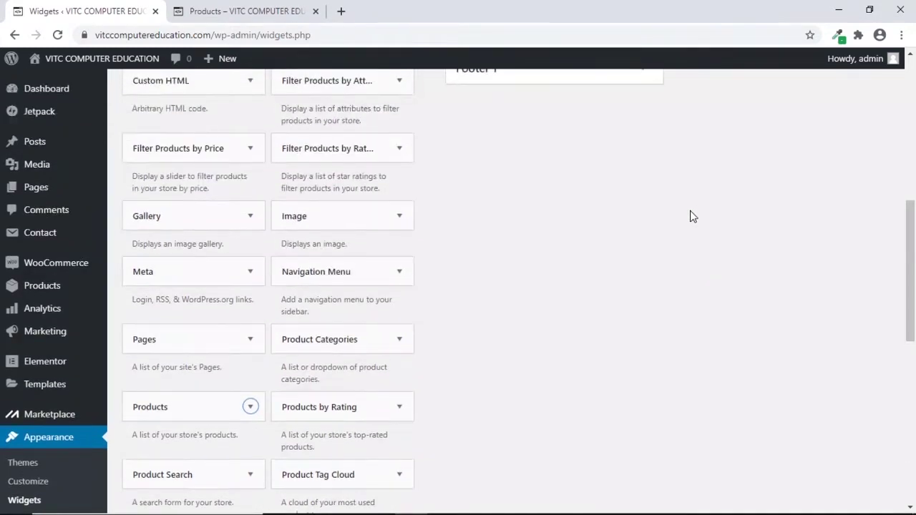
pyautogui.moveTo(229, 409); pyautogui.dragTo(781, 220)
pyautogui.scroll(3, 671, 212)
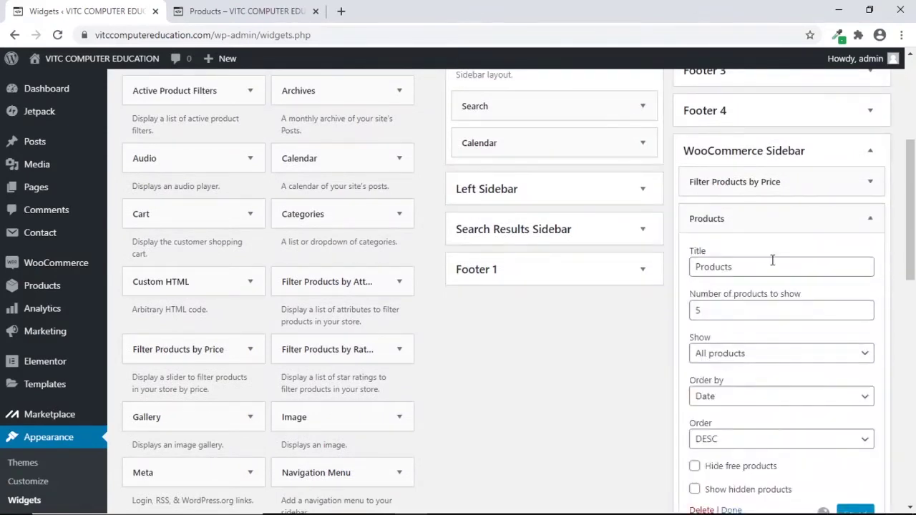
pyautogui.scroll(-1, 626, 341)
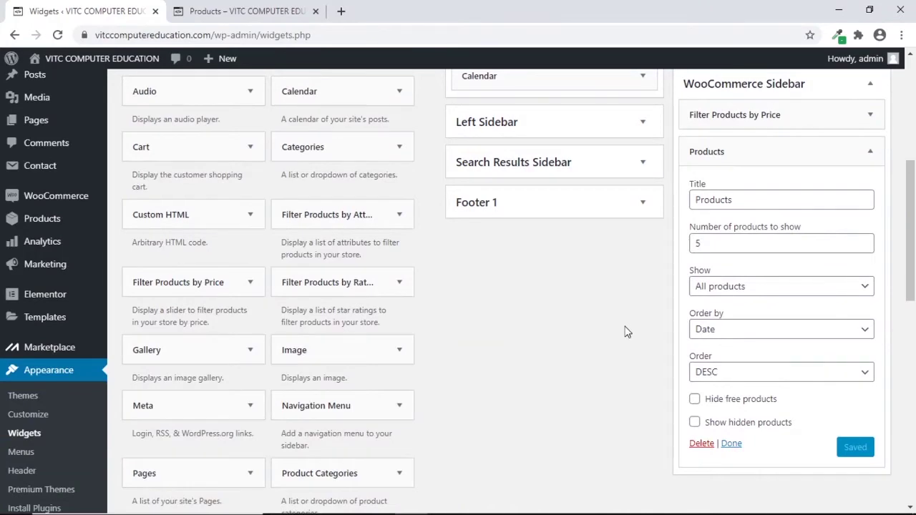
# Check the shop page's sidebar for the added Products widget
pyautogui.click(287, 11)
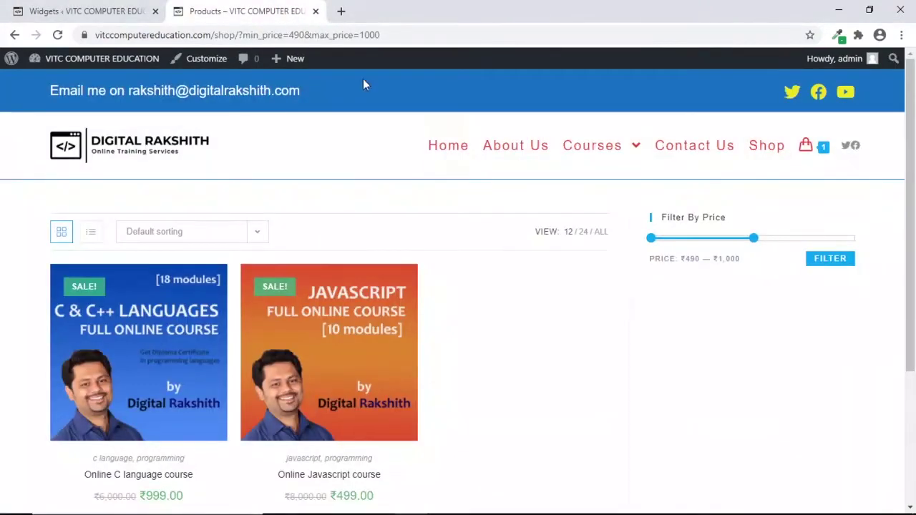
pyautogui.scroll(-1, 743, 347)
pyautogui.scroll(-3, 743, 346)
pyautogui.scroll(3, 723, 297)
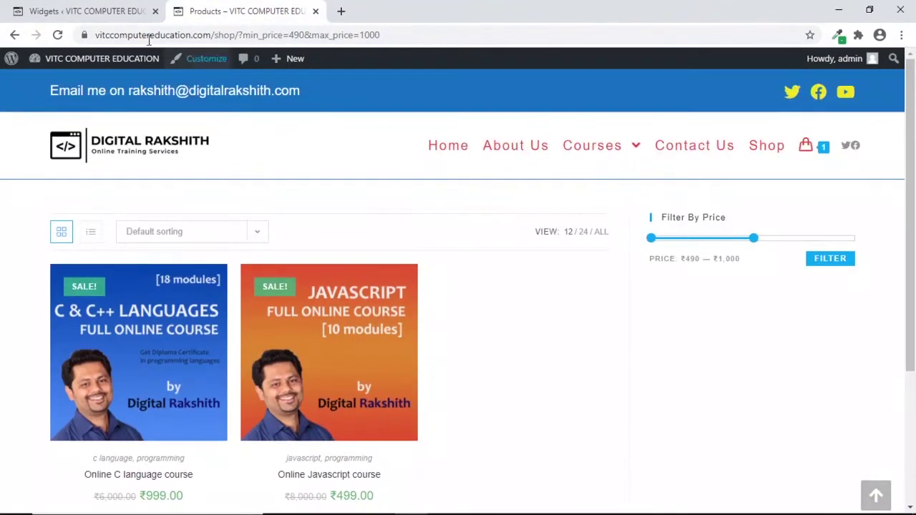
# Back on the Widgets page, set the Products widget to show 3 products and only featured products
pyautogui.click(86, 11)
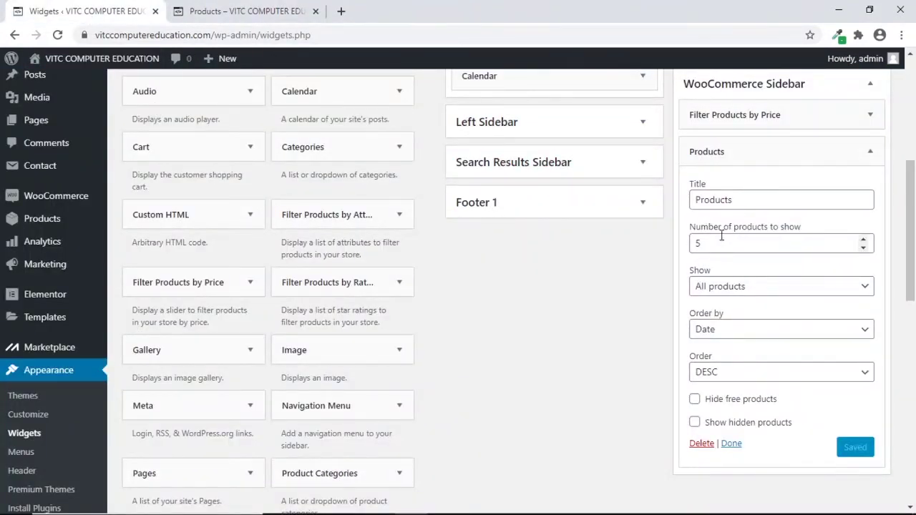
pyautogui.click(864, 248)
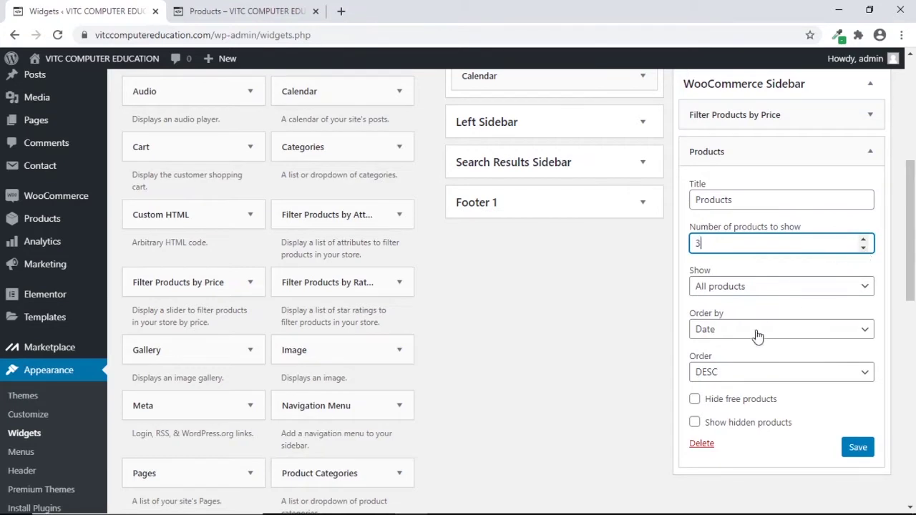
pyautogui.click(718, 290)
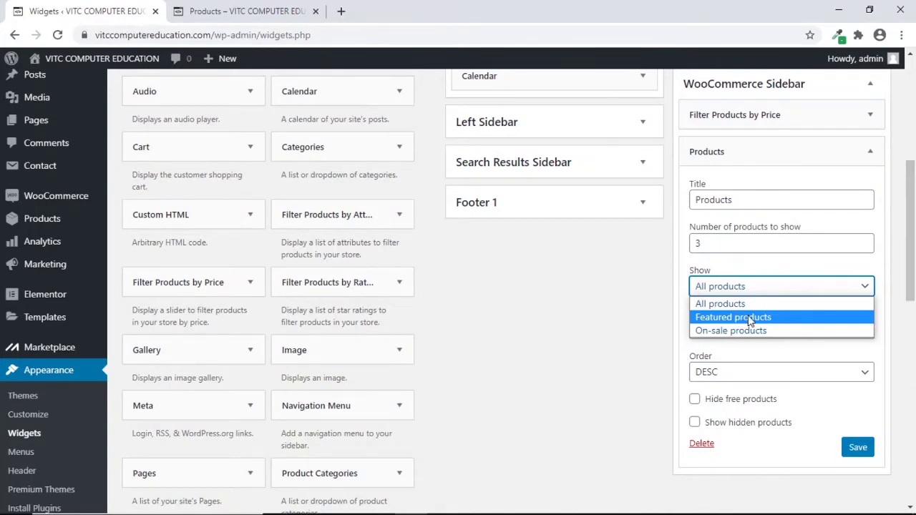
pyautogui.click(736, 318)
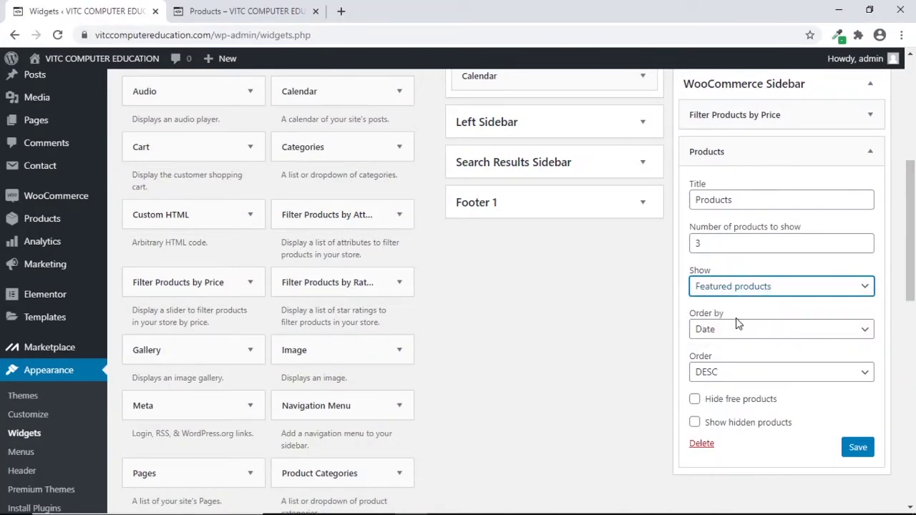
# Set the Products widget to show all products and enable hiding free products
pyautogui.click(747, 287)
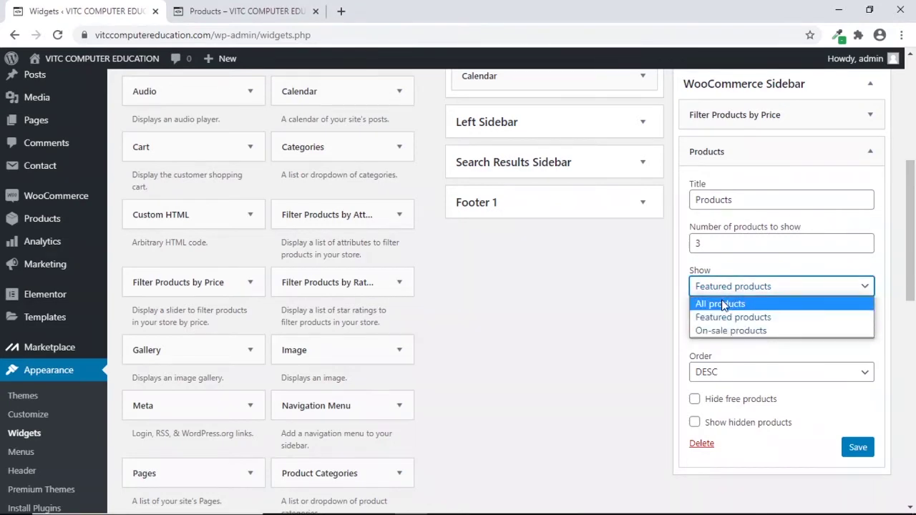
pyautogui.click(728, 303)
pyautogui.click(702, 243)
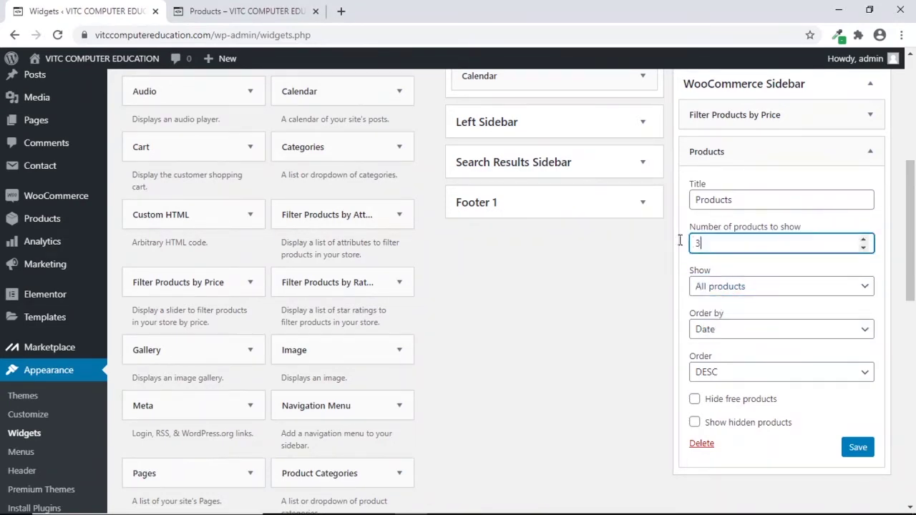
pyautogui.click(713, 290)
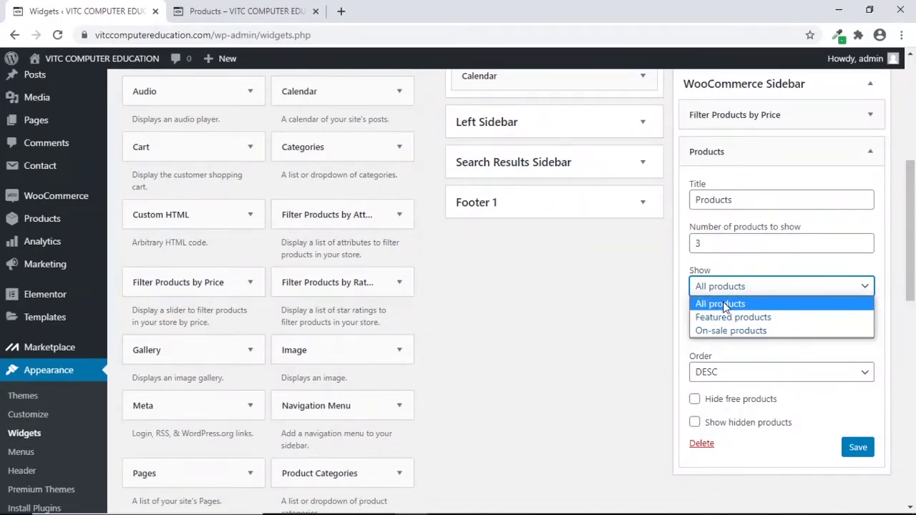
pyautogui.click(724, 303)
pyautogui.click(730, 288)
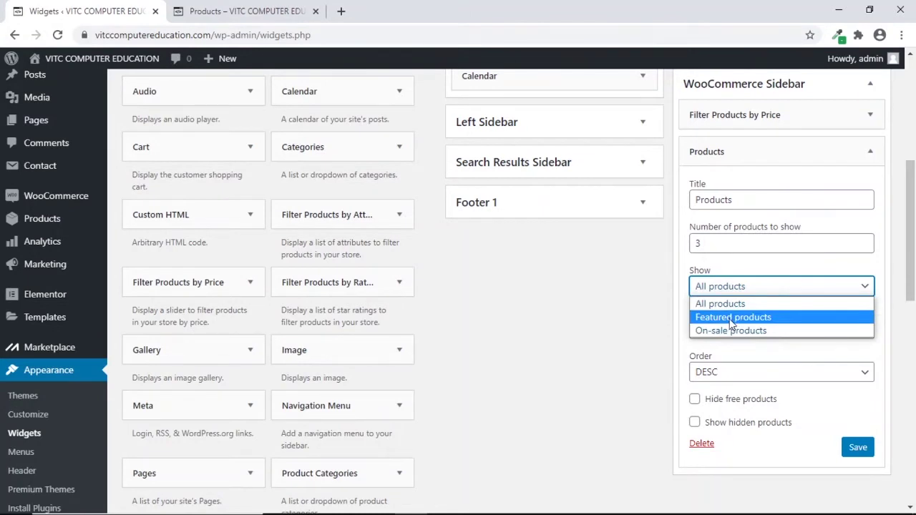
pyautogui.click(737, 303)
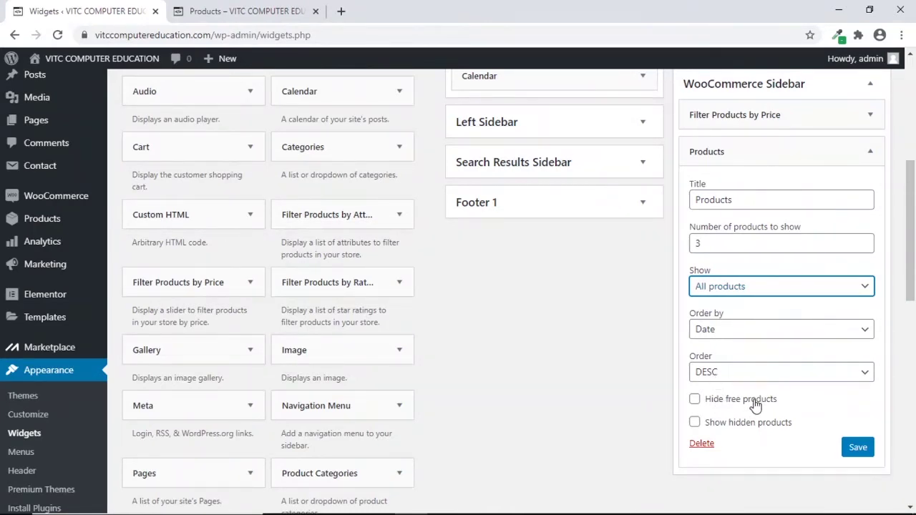
pyautogui.click(695, 400)
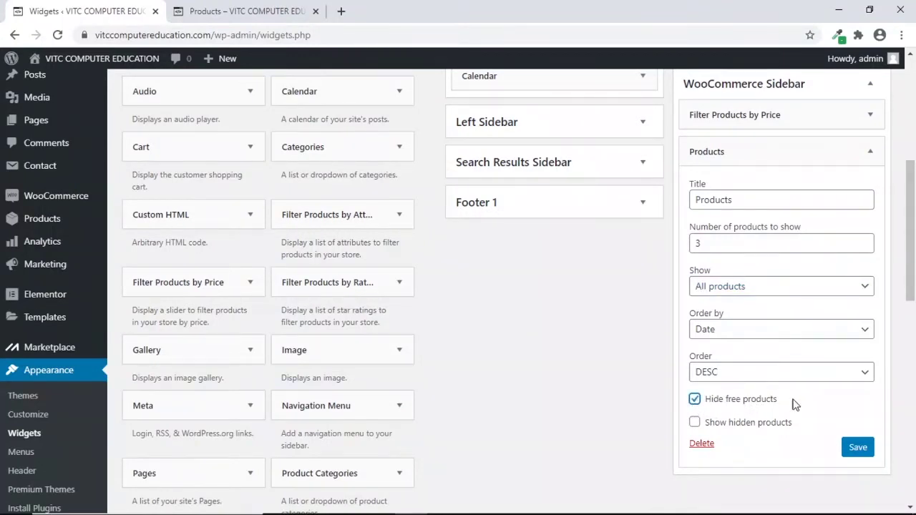
# Switch to the shop page and look over its product grid and sidebar
pyautogui.click(244, 11)
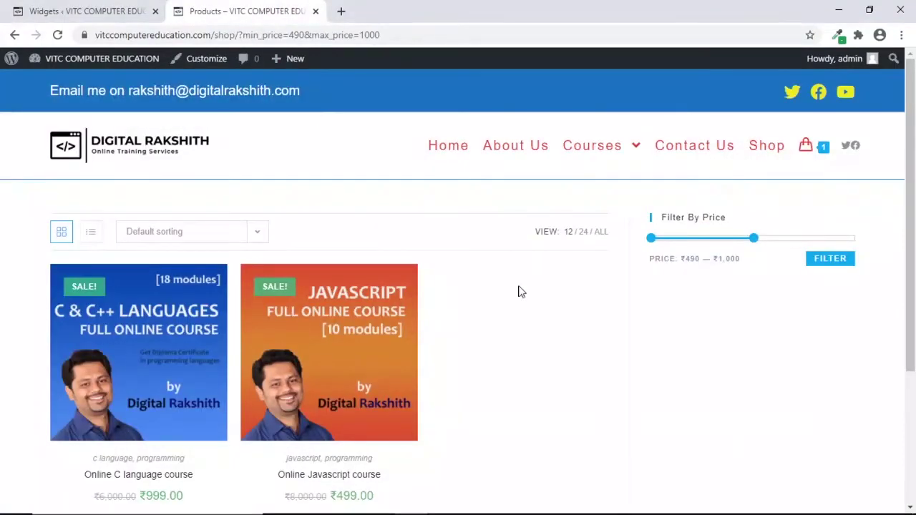
pyautogui.scroll(-1, 759, 331)
pyautogui.scroll(1, 759, 331)
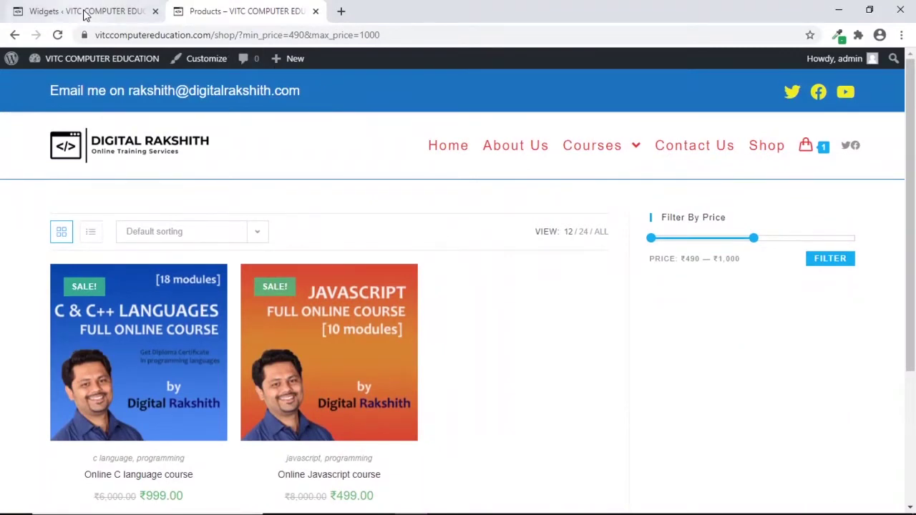
# Return to the Widgets page and save the Products widget's settings
pyautogui.click(108, 12)
pyautogui.scroll(1, 831, 319)
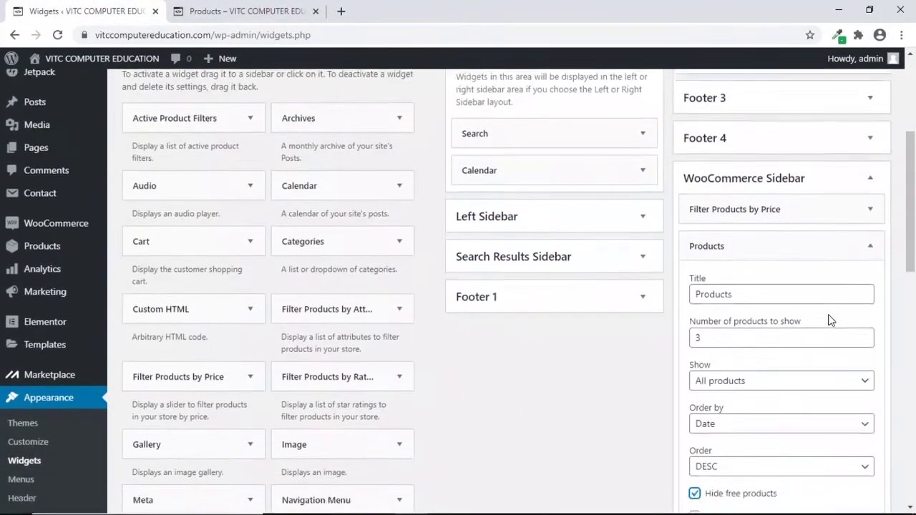
pyautogui.scroll(-1, 834, 358)
pyautogui.click(857, 447)
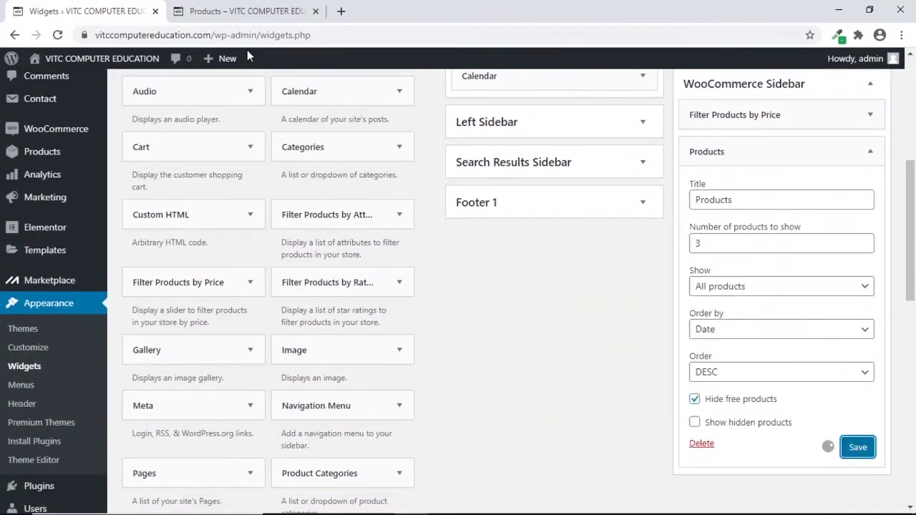
# Reload the shop page and check the Products list in the sidebar
pyautogui.click(243, 12)
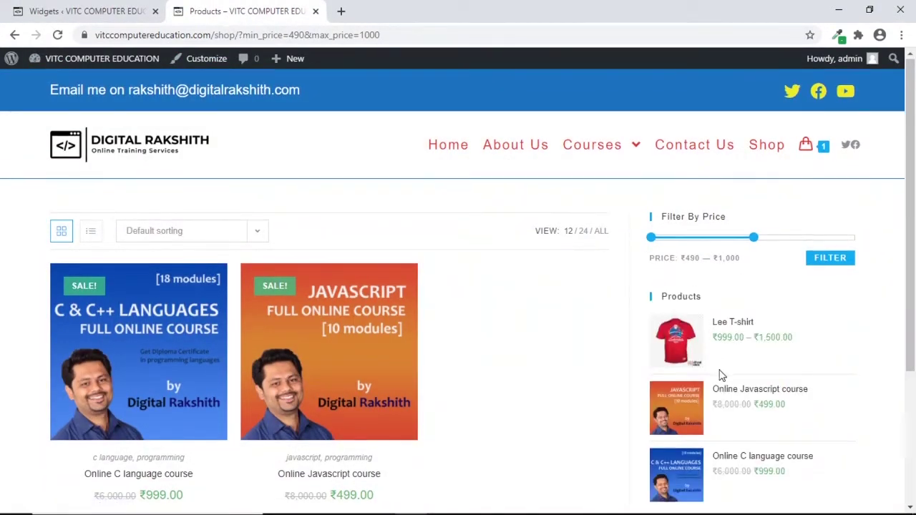
pyautogui.scroll(-2, 712, 254)
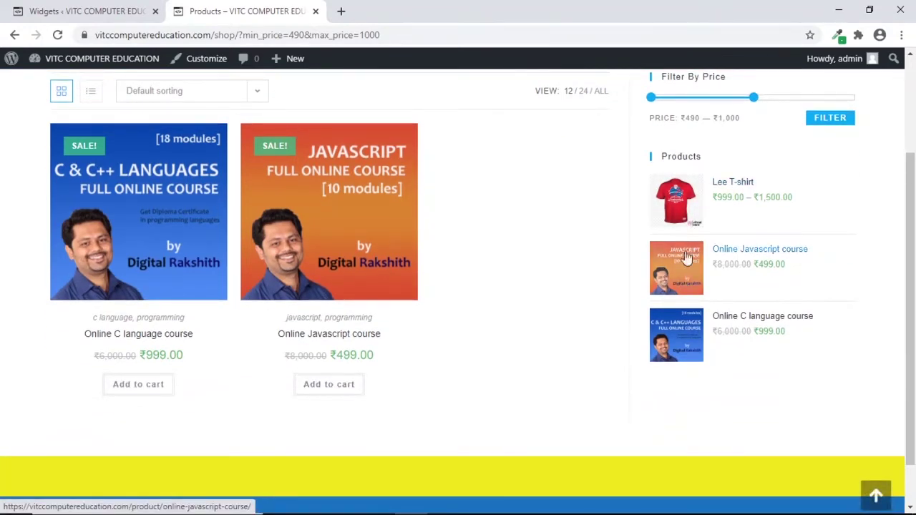
# Back on the Widgets page, review the options for which products the Products widget shows
pyautogui.click(114, 15)
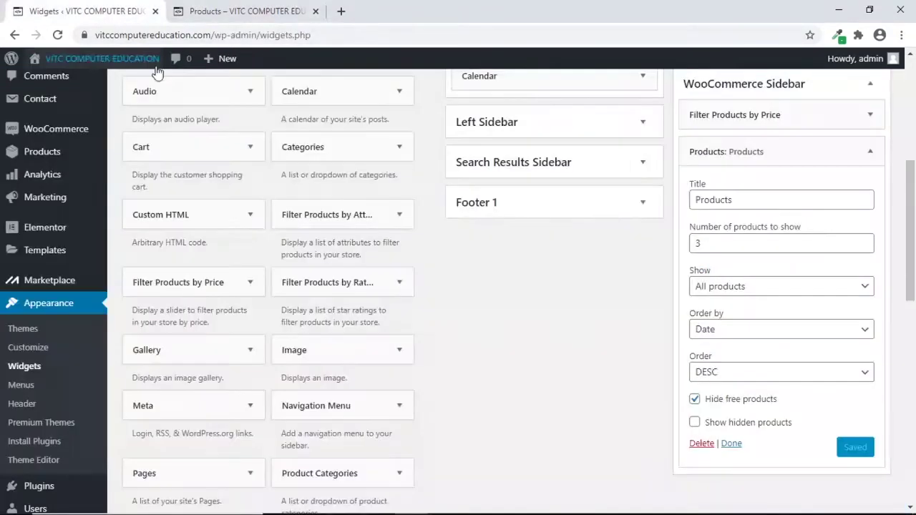
pyautogui.click(722, 289)
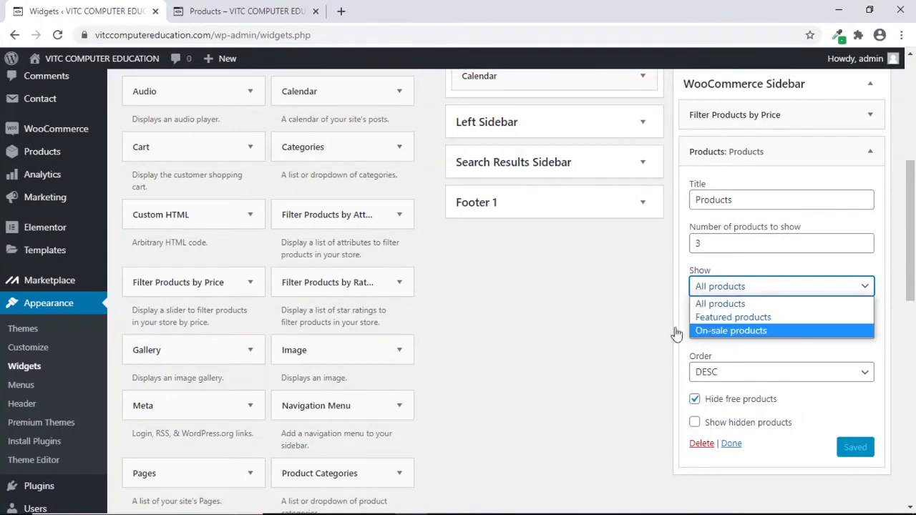
pyautogui.click(598, 330)
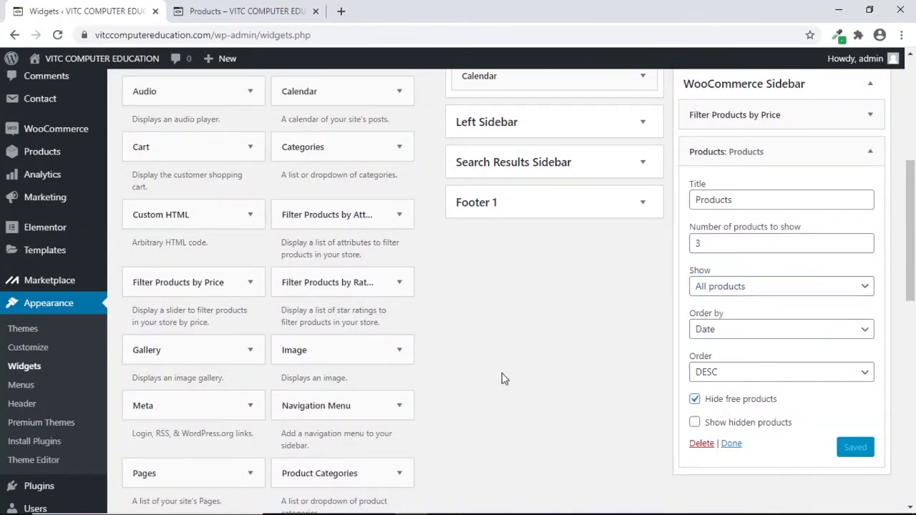
# In the store's product list, mark Online Javascript course as a featured product
pyautogui.click(41, 157)
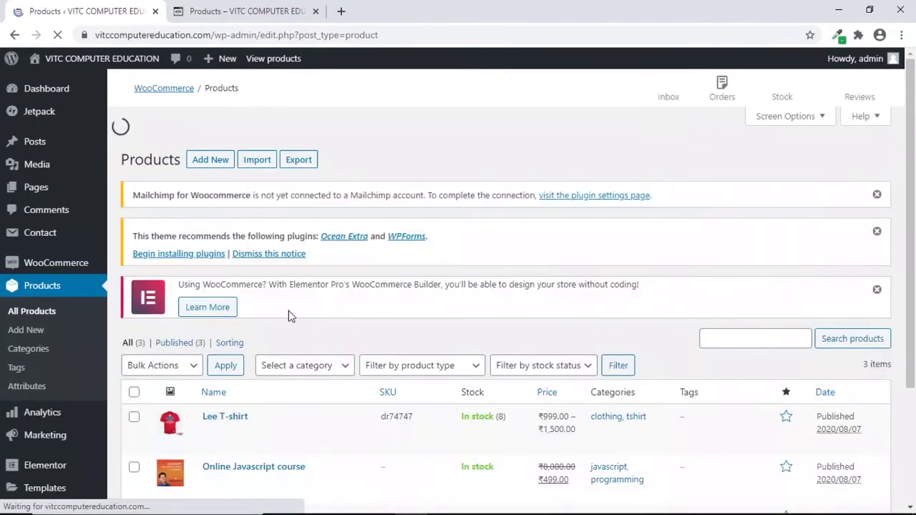
pyautogui.scroll(-2, 307, 430)
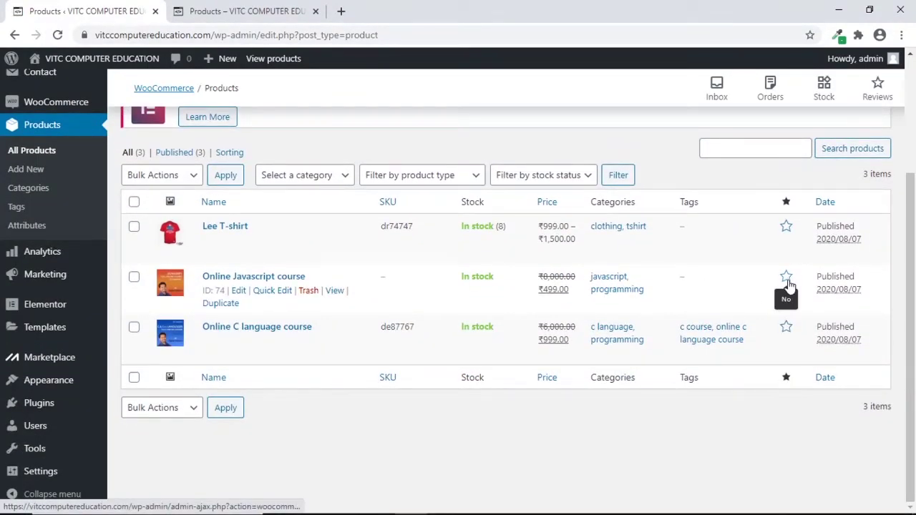
pyautogui.click(788, 281)
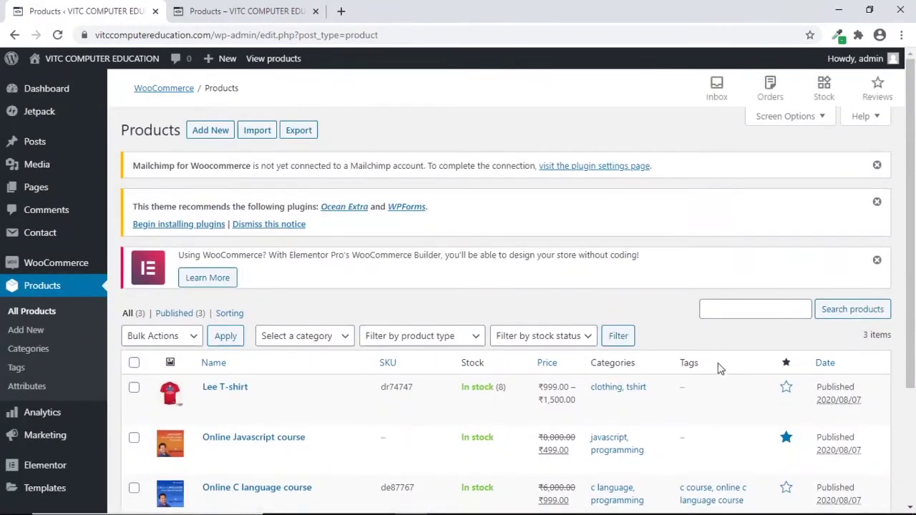
pyautogui.scroll(-2, 691, 378)
pyautogui.scroll(-1, 692, 376)
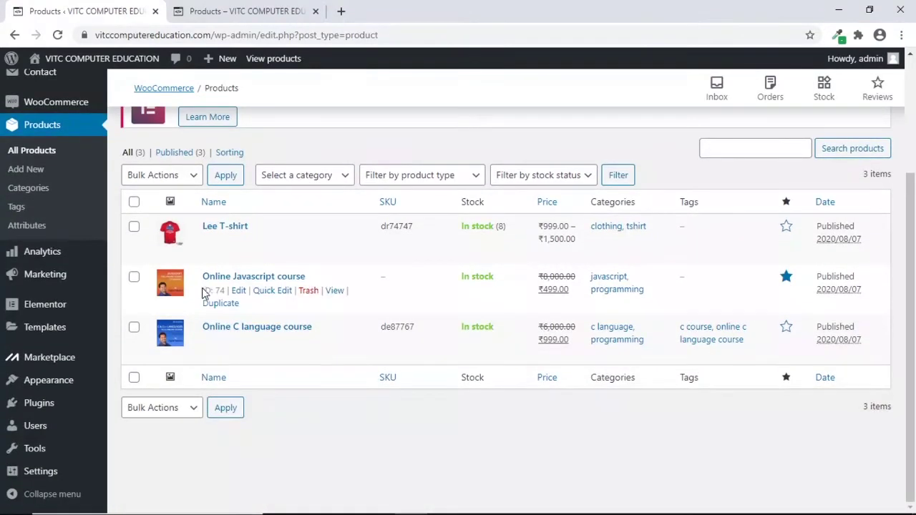
pyautogui.click(787, 278)
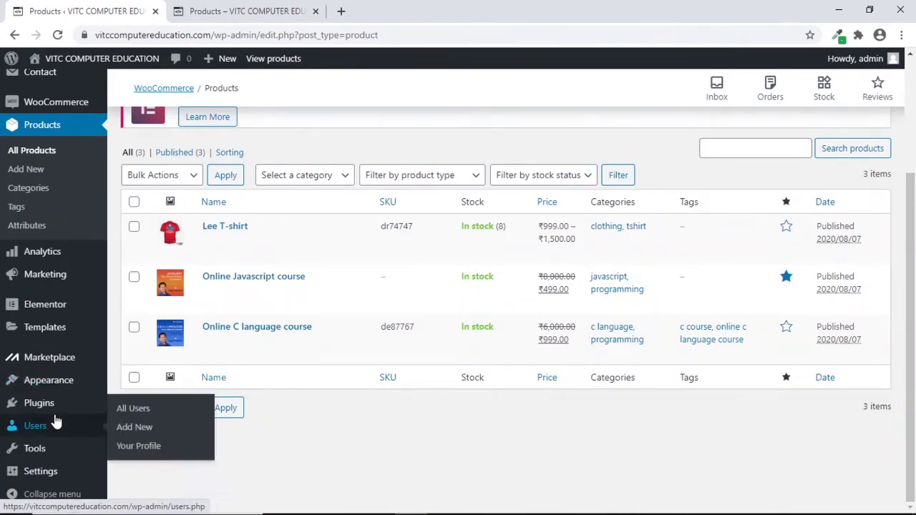
# Back on the Widgets page, set the WooCommerce Sidebar's Products widget to show featured products and save it
pyautogui.moveTo(60, 380)
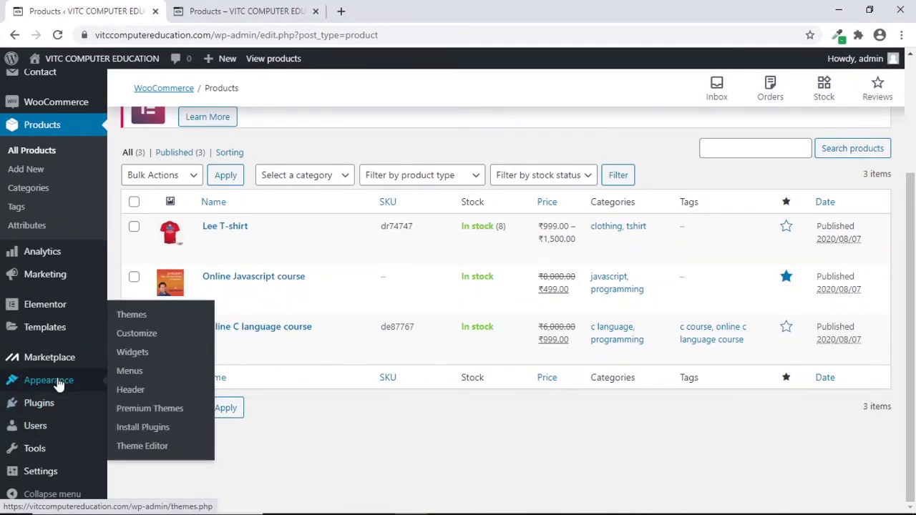
pyautogui.click(138, 358)
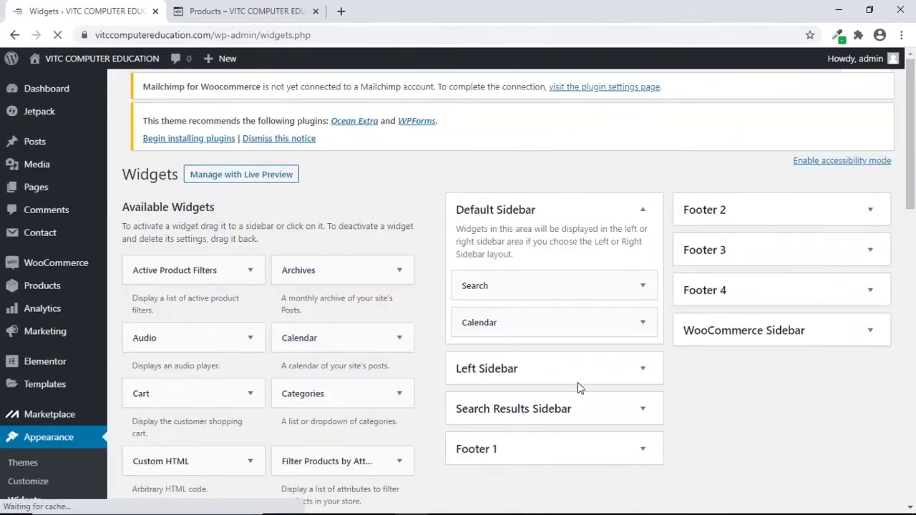
pyautogui.scroll(-1, 870, 369)
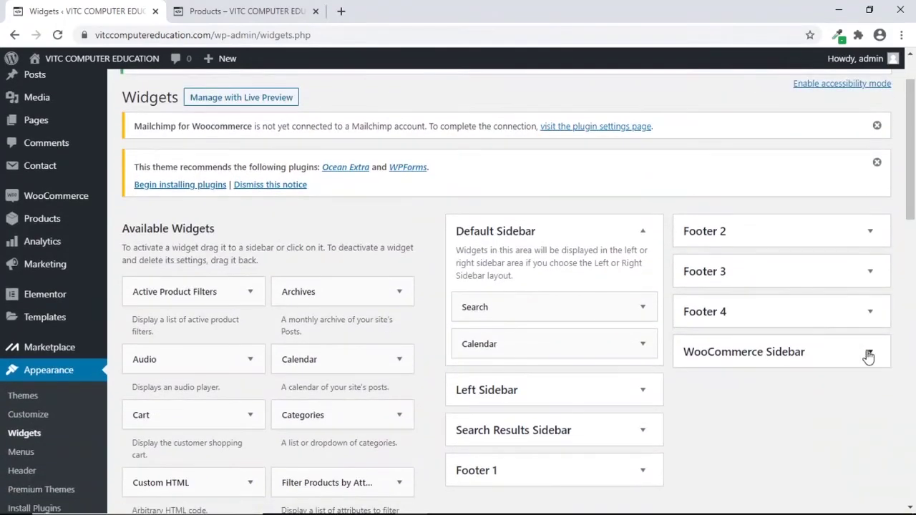
pyautogui.click(869, 355)
pyautogui.scroll(-3, 803, 403)
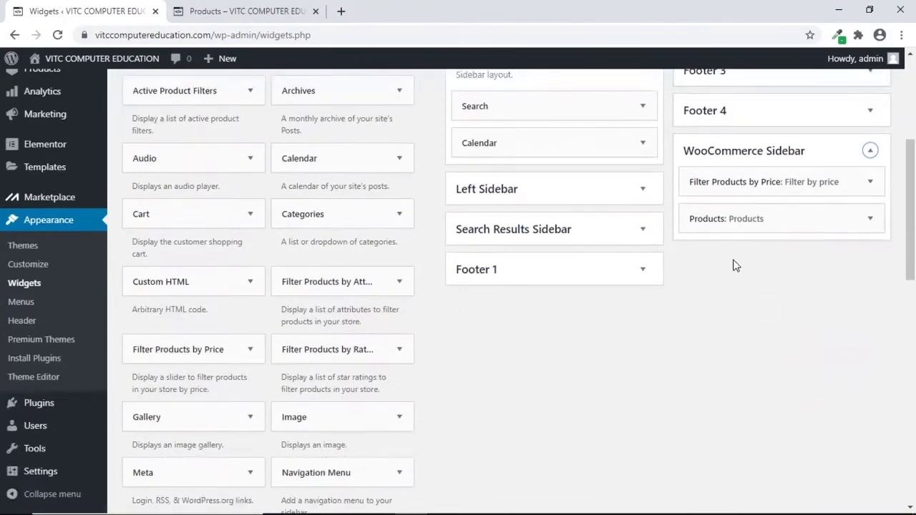
pyautogui.click(870, 219)
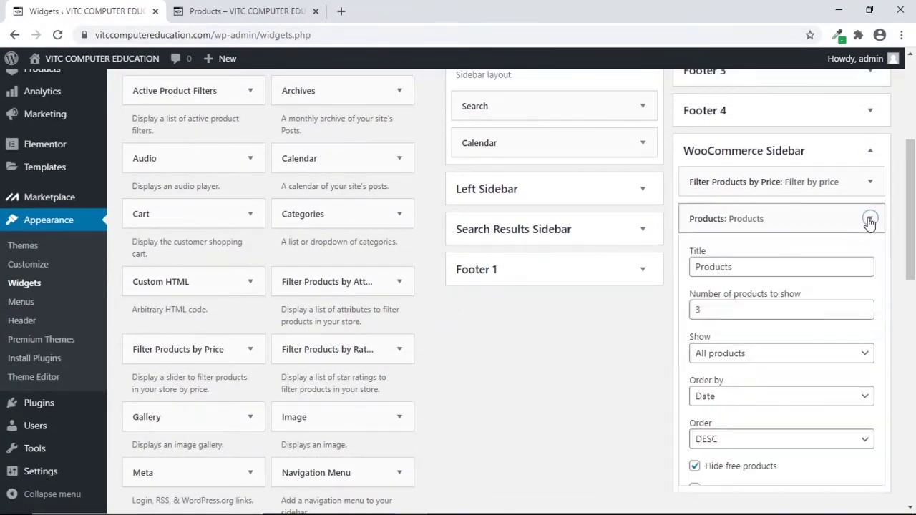
pyautogui.click(719, 354)
pyautogui.click(721, 385)
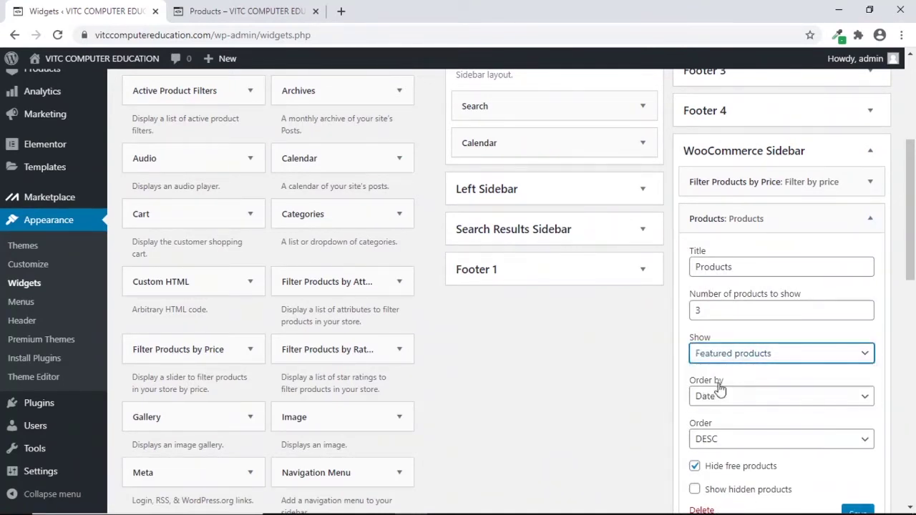
pyautogui.scroll(-2, 728, 396)
pyautogui.click(856, 381)
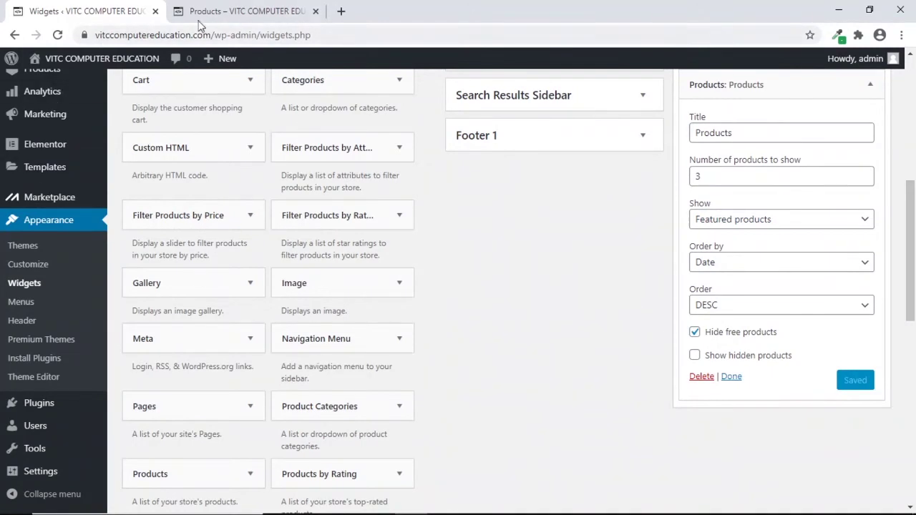
# Reload the shop page and check which products the sidebar's Products list shows
pyautogui.click(231, 12)
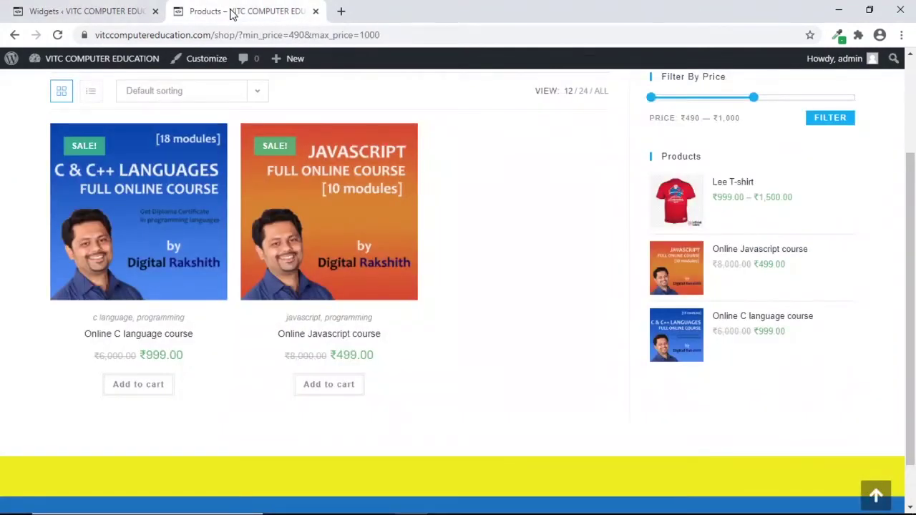
pyautogui.click(59, 37)
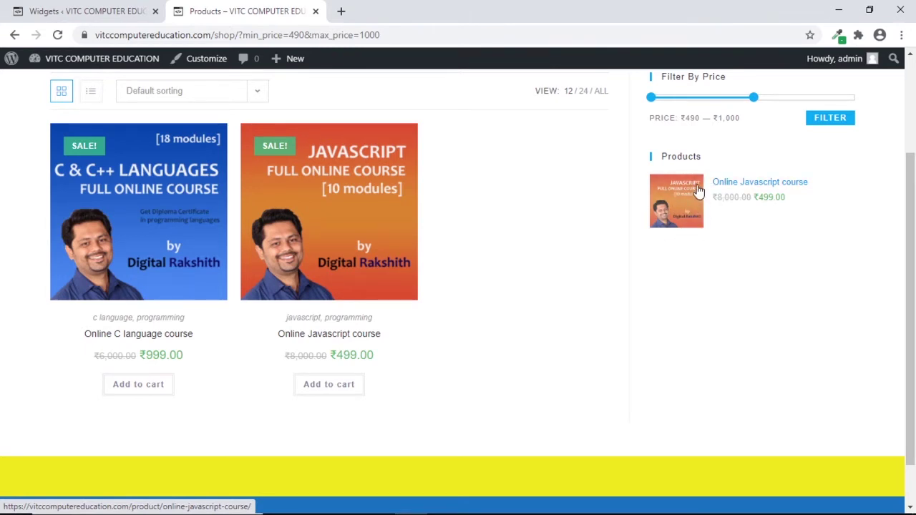
pyautogui.scroll(1, 681, 204)
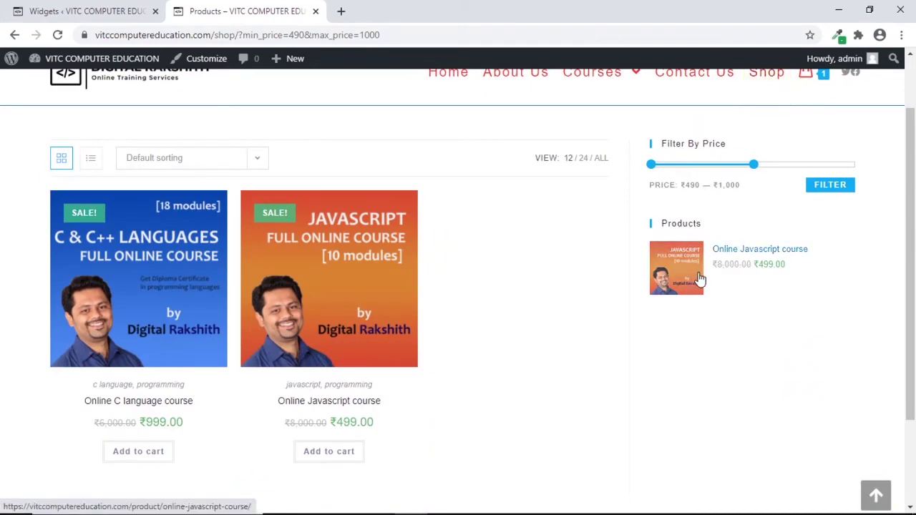
# Return to the Widgets page and look through the other available widgets, such as Products by Rating and Product Search
pyautogui.click(105, 11)
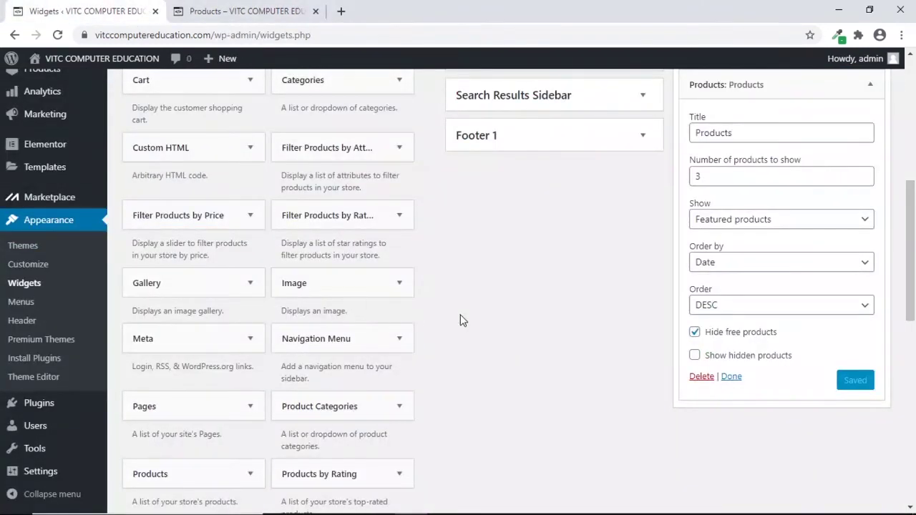
pyautogui.scroll(-2, 472, 317)
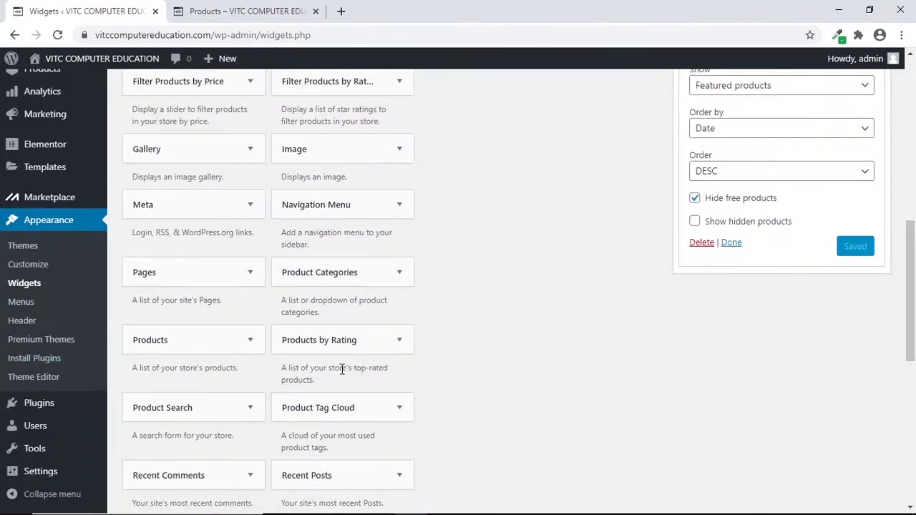
pyautogui.scroll(-1, 339, 367)
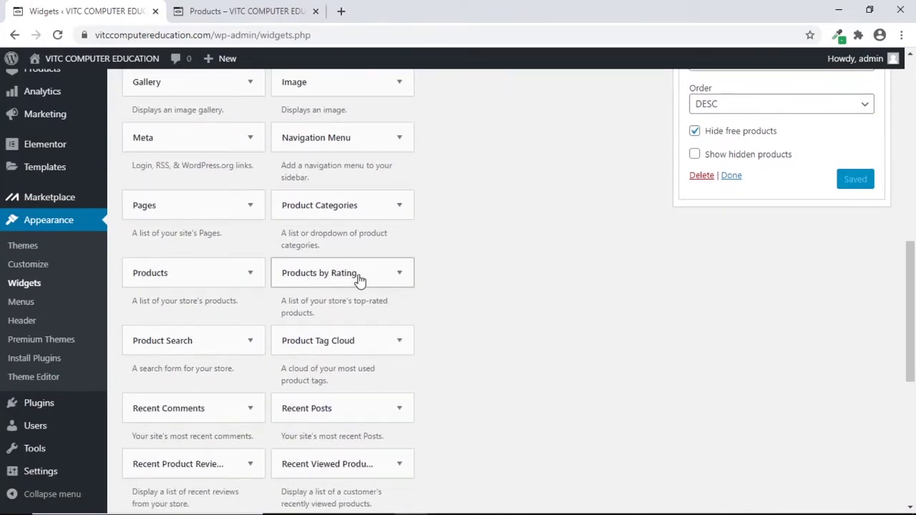
pyautogui.scroll(-2, 491, 347)
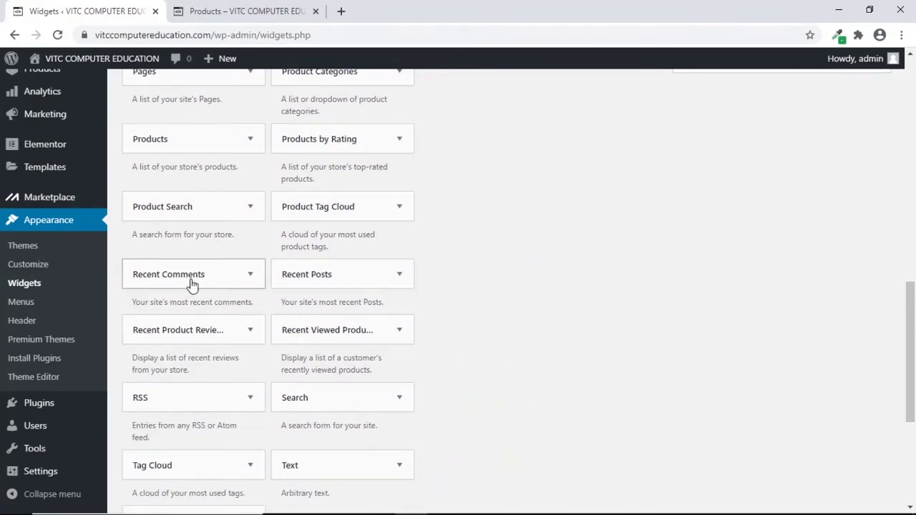
pyautogui.scroll(-2, 485, 354)
pyautogui.scroll(10, 485, 354)
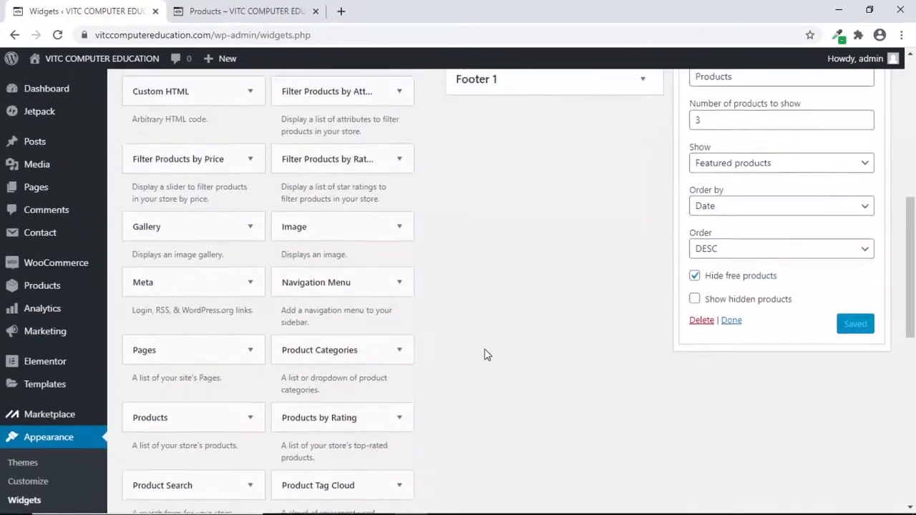
# Collapse the Products widget and add a Cart widget to the WooCommerce Sidebar between the price filter and Products
pyautogui.scroll(-1, 376, 398)
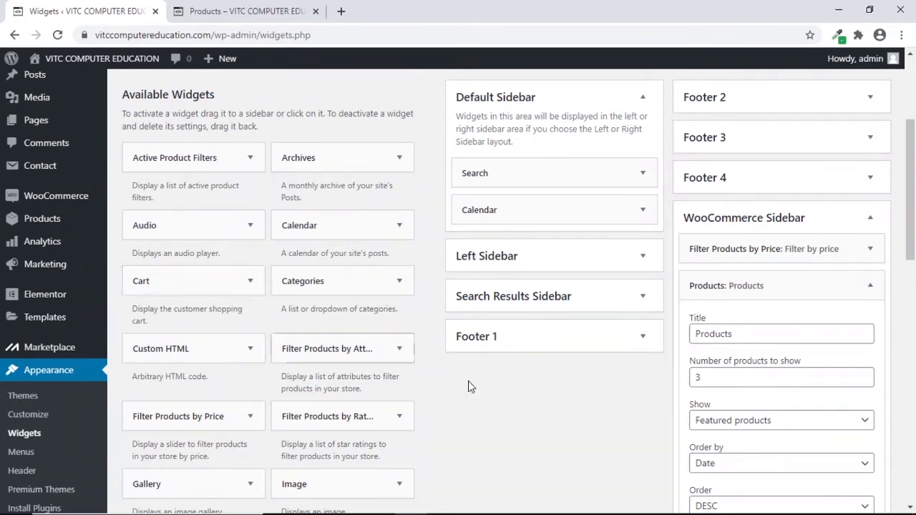
pyautogui.click(871, 289)
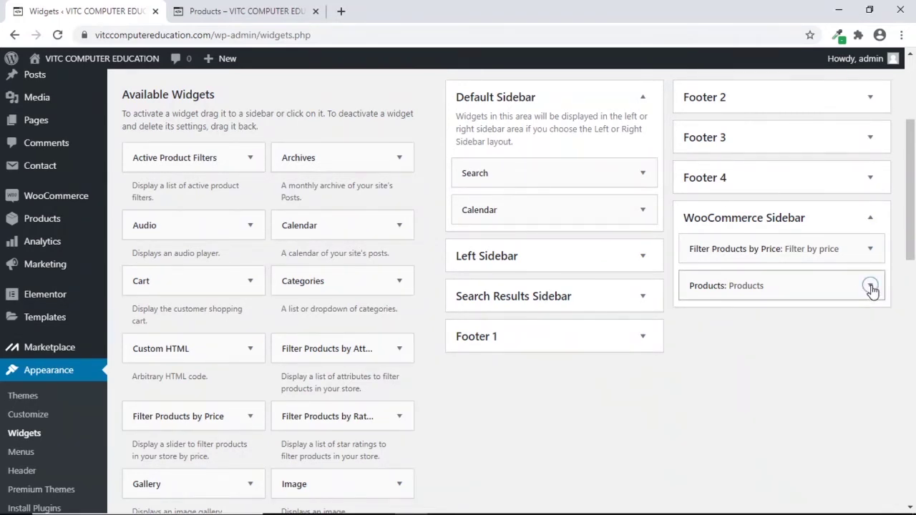
pyautogui.moveTo(159, 281); pyautogui.dragTo(718, 281)
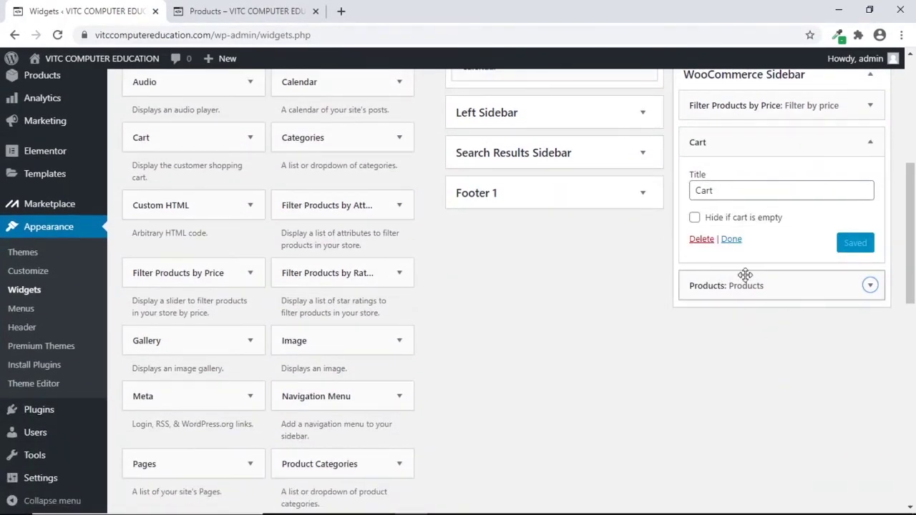
pyautogui.scroll(1, 741, 276)
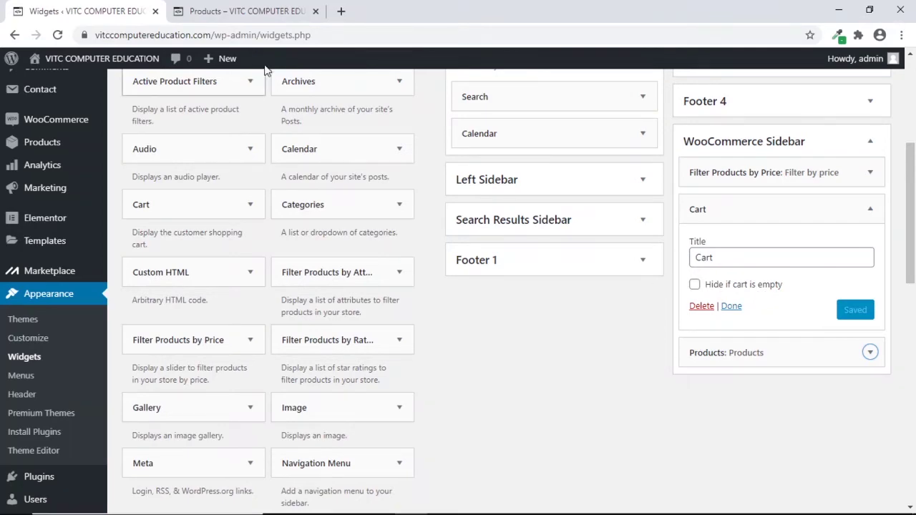
# Switch to the shop page and look over its add-to-cart options, header cart and current sidebar
pyautogui.click(266, 16)
pyautogui.scroll(-1, 383, 480)
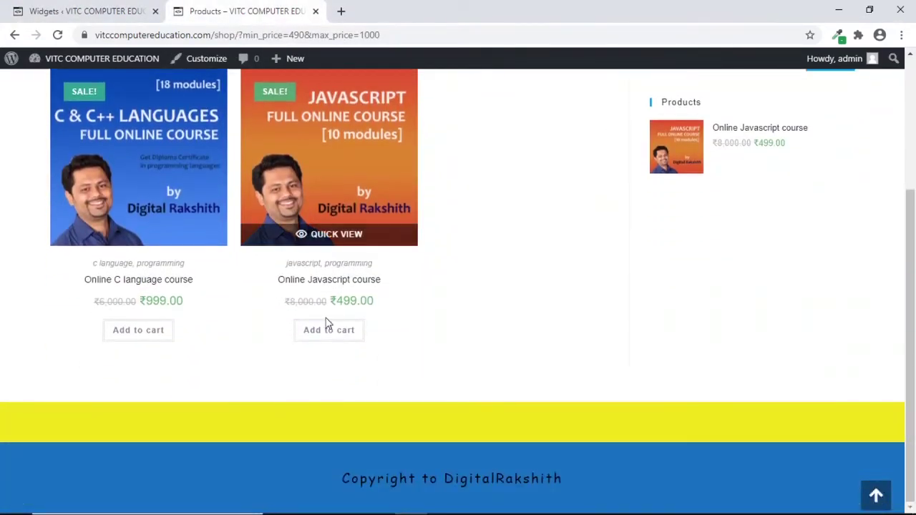
pyautogui.click(330, 331)
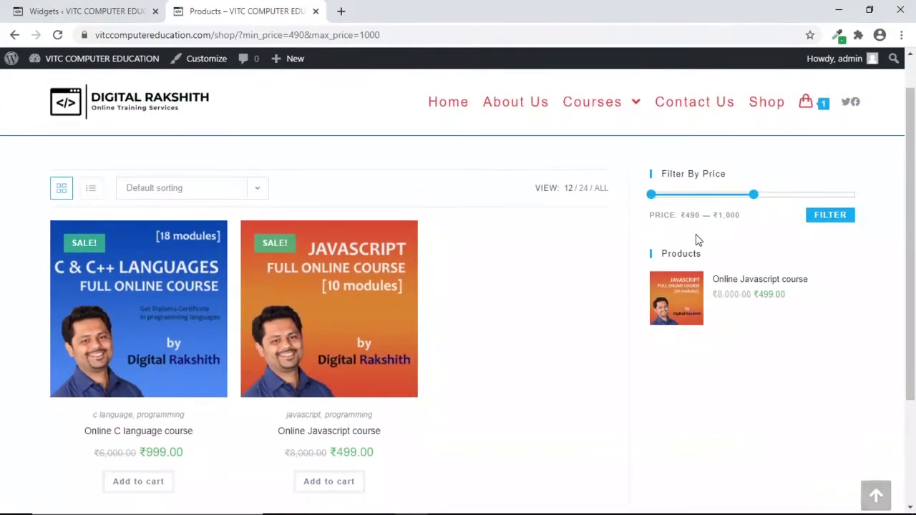
# Close the Cart widget's settings on the Widgets page and examine the Cart section in the shop page's sidebar
pyautogui.click(86, 11)
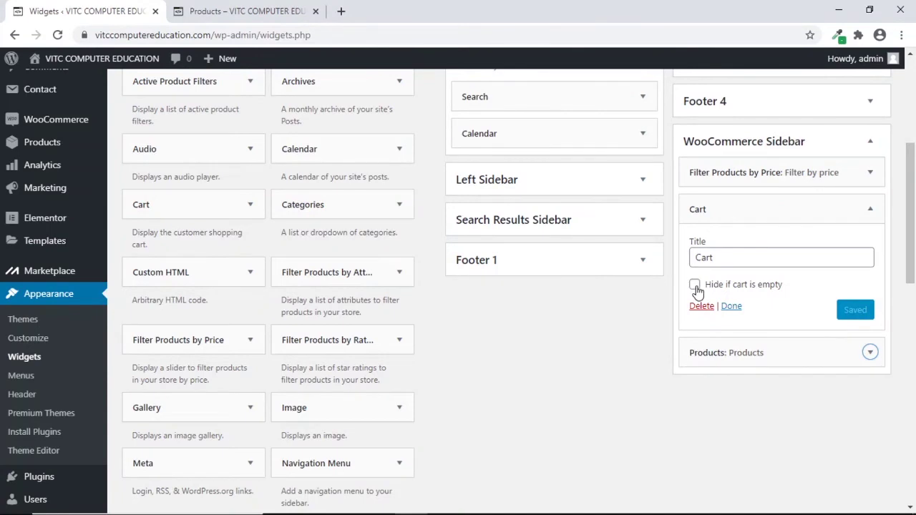
pyautogui.click(731, 306)
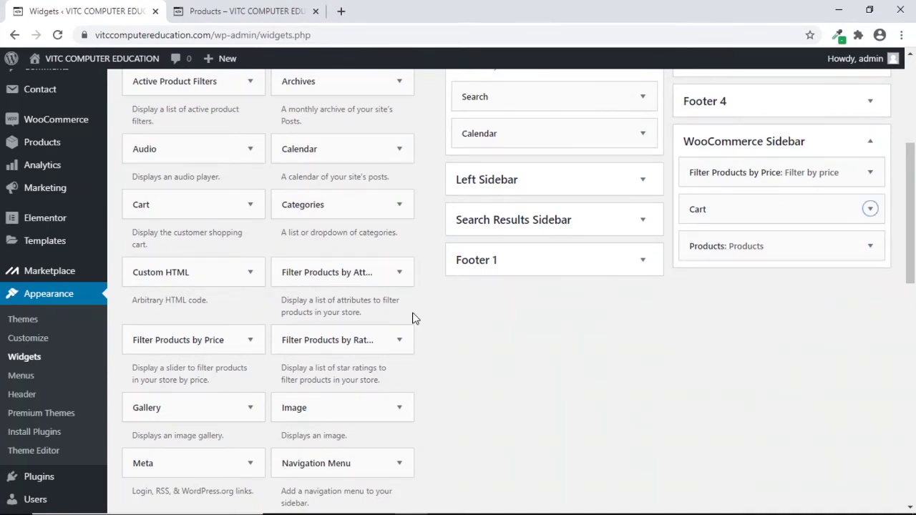
pyautogui.click(231, 10)
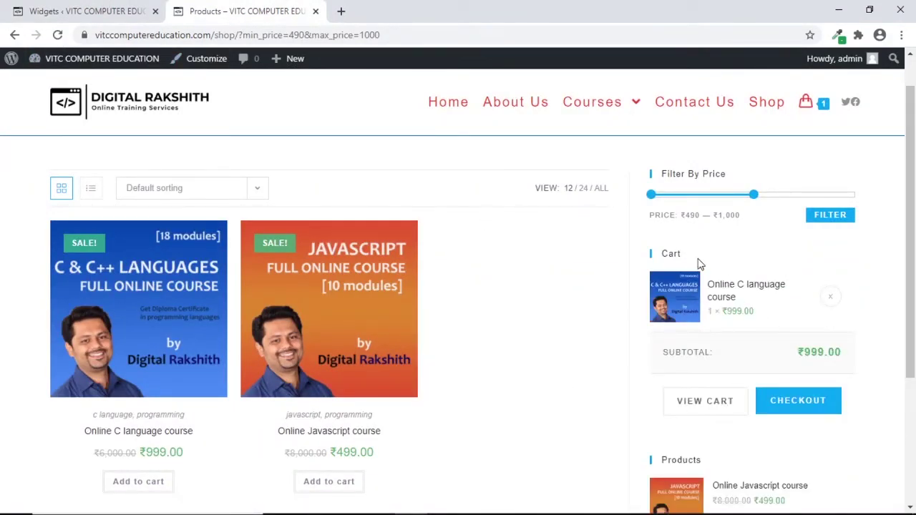
pyautogui.scroll(-1, 709, 330)
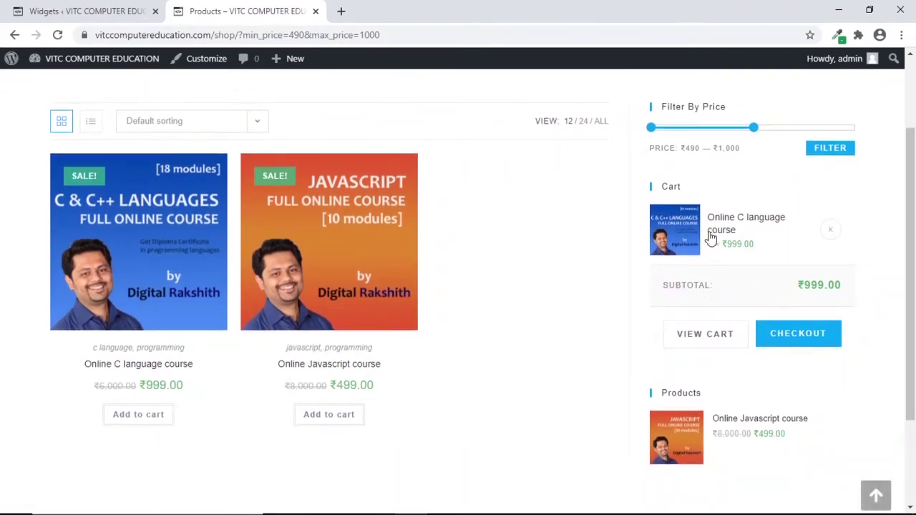
pyautogui.scroll(2, 712, 301)
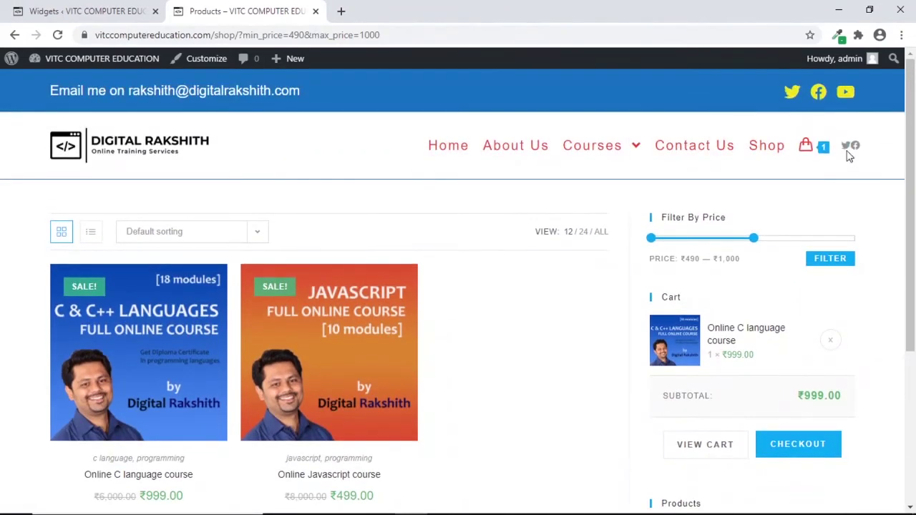
# Remove Online C language course from the header cart and check what the sidebar's Cart section displays
pyautogui.moveTo(824, 148)
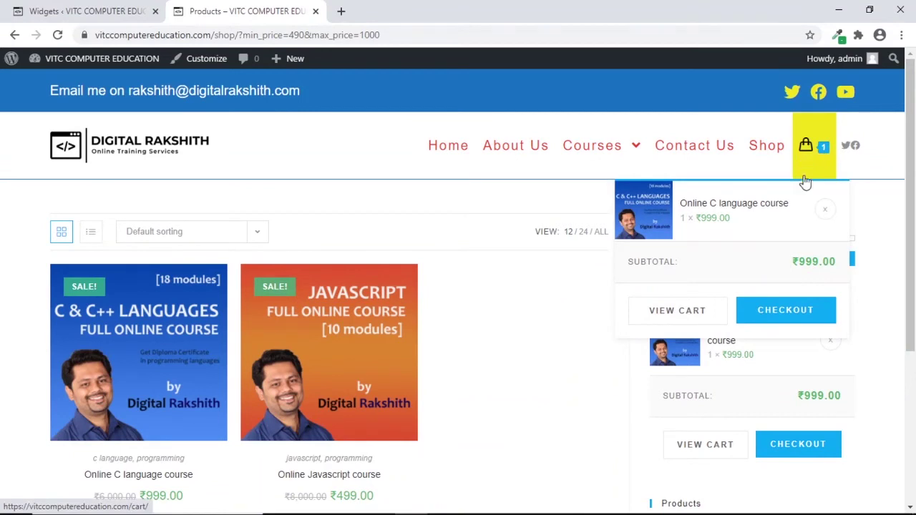
pyautogui.click(825, 212)
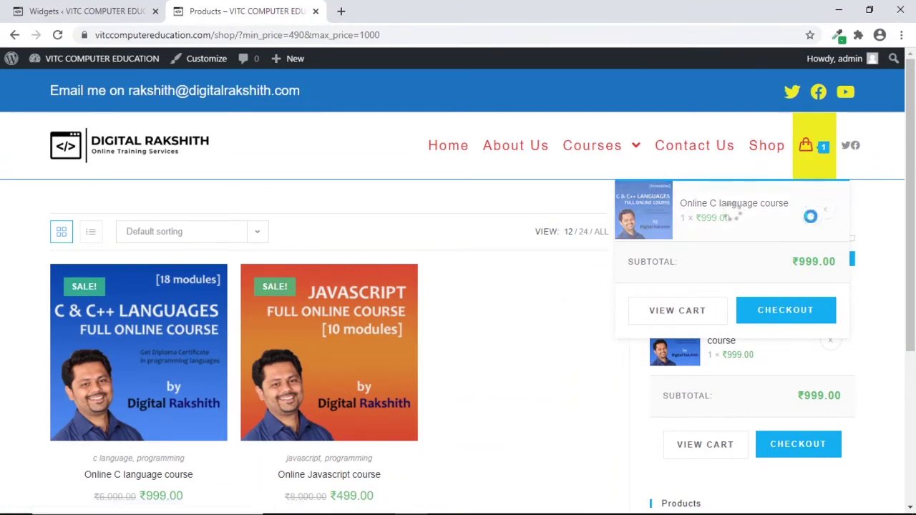
pyautogui.scroll(-1, 667, 298)
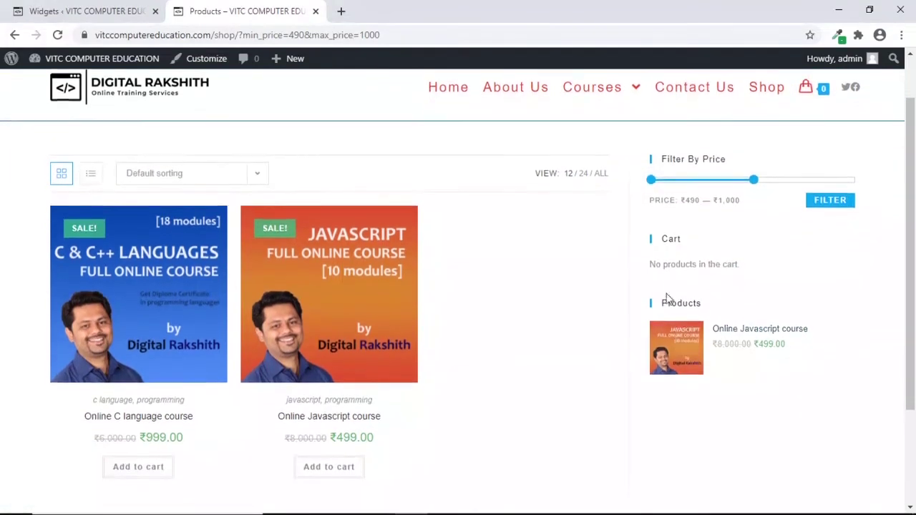
pyautogui.moveTo(652, 260); pyautogui.dragTo(736, 262)
pyautogui.click(735, 262)
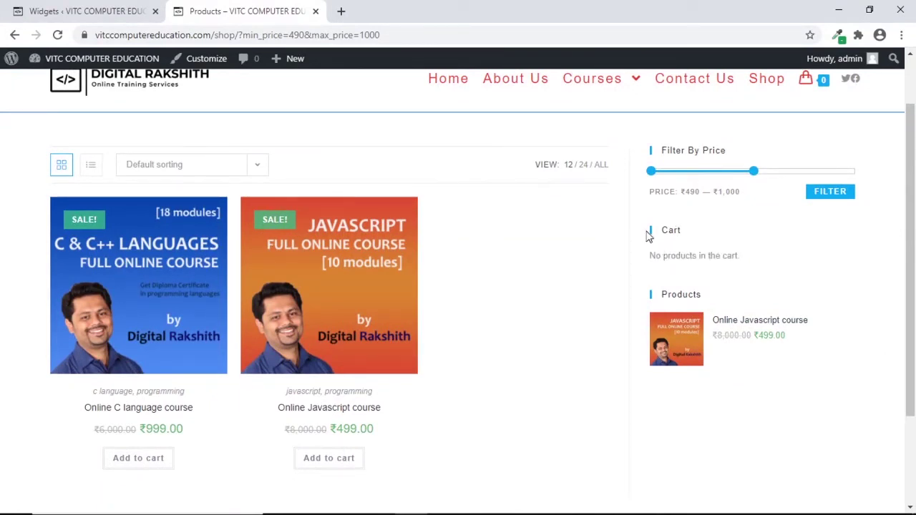
pyautogui.moveTo(660, 240); pyautogui.dragTo(708, 256)
pyautogui.click(665, 258)
pyautogui.moveTo(651, 256); pyautogui.dragTo(736, 259)
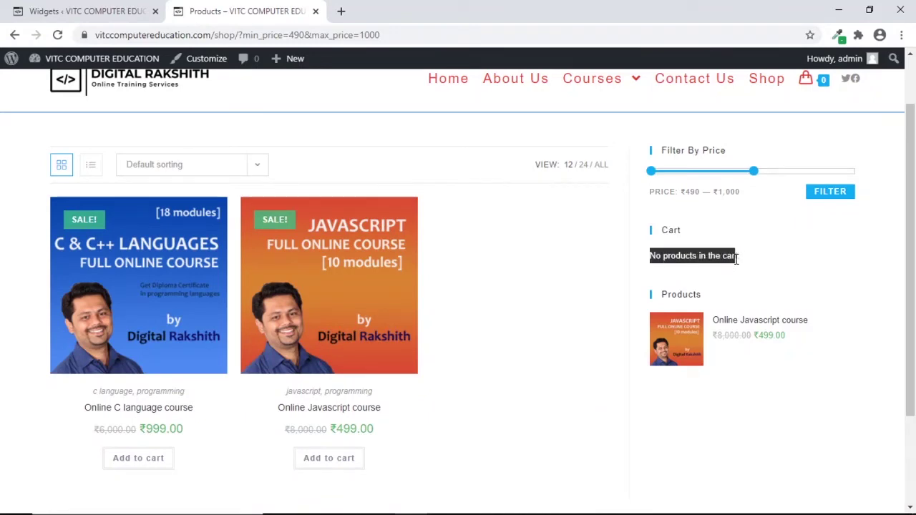
pyautogui.click(733, 258)
# Back on the Widgets page, set the WooCommerce Sidebar's Cart widget to hide if the cart is empty and save it
pyautogui.click(107, 11)
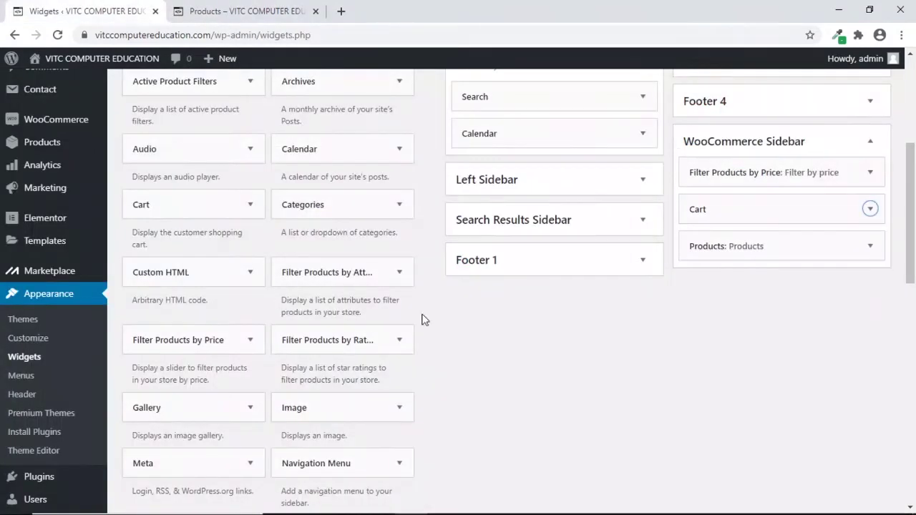
pyautogui.click(871, 210)
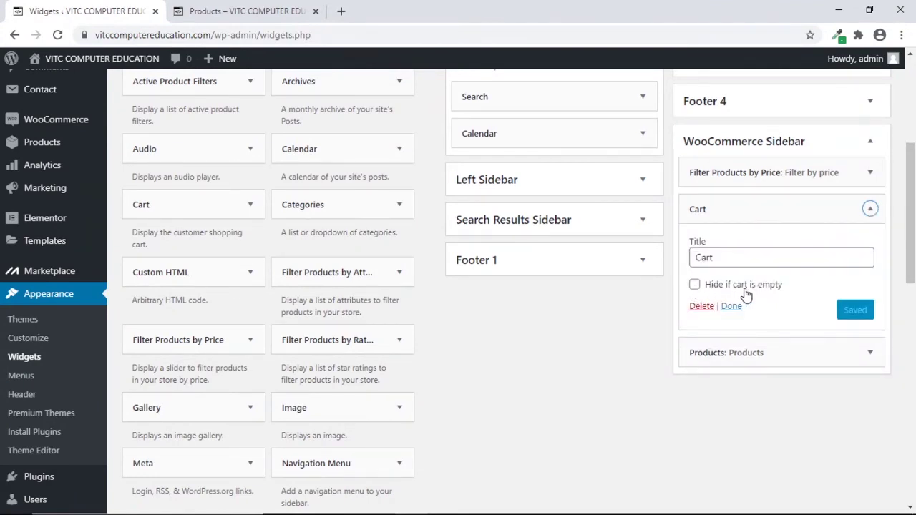
pyautogui.click(695, 286)
# Reload the shop page and check whether the sidebar displays the Cart section for an empty cart
pyautogui.click(236, 11)
pyautogui.click(57, 35)
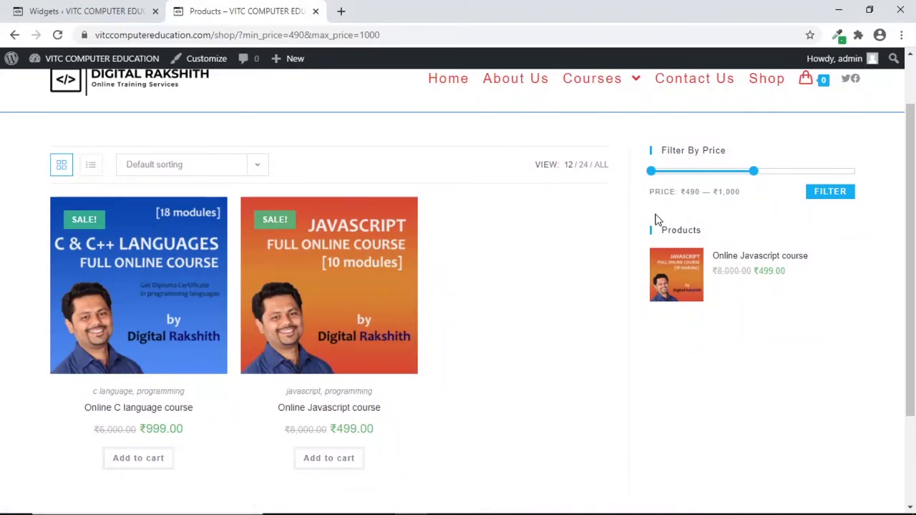
pyautogui.scroll(-1, 465, 322)
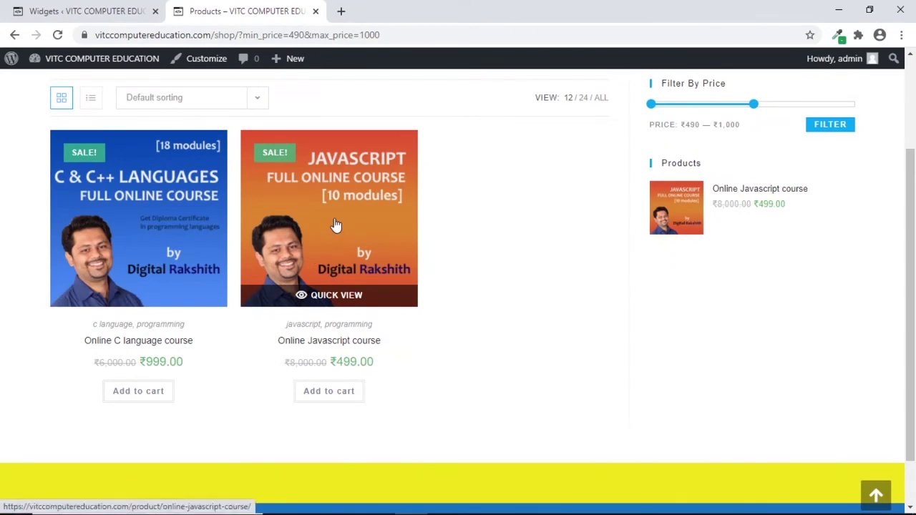
# Add Online Javascript course to the cart and examine the Cart section in the shop page's sidebar
pyautogui.click(333, 396)
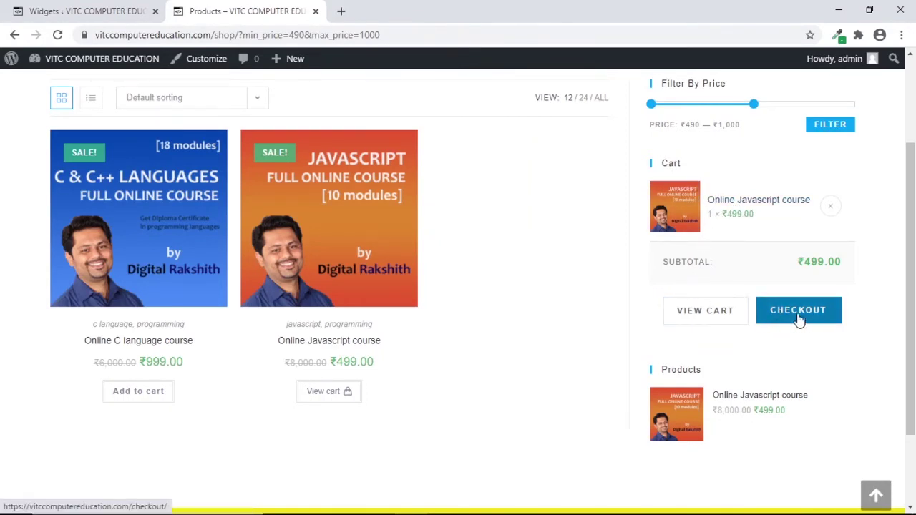
pyautogui.scroll(1, 544, 322)
pyautogui.scroll(-3, 544, 333)
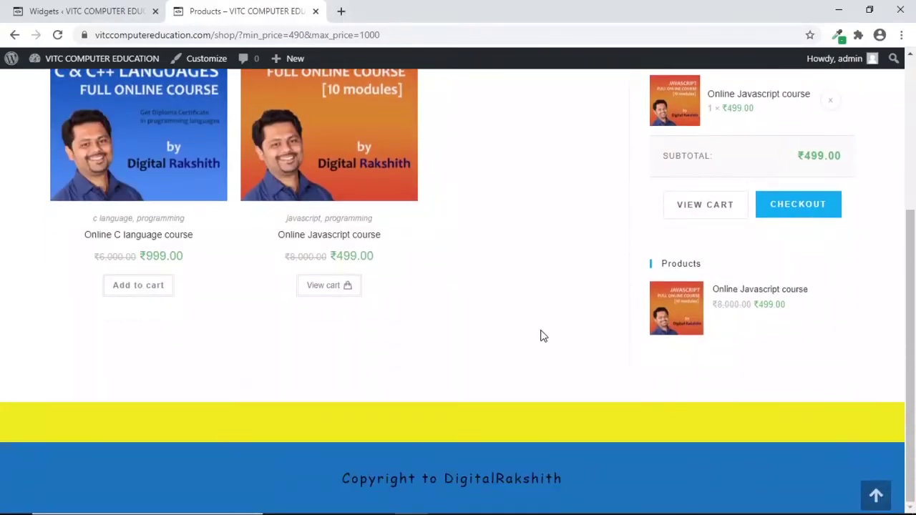
pyautogui.scroll(1, 441, 308)
pyautogui.scroll(-1, 401, 301)
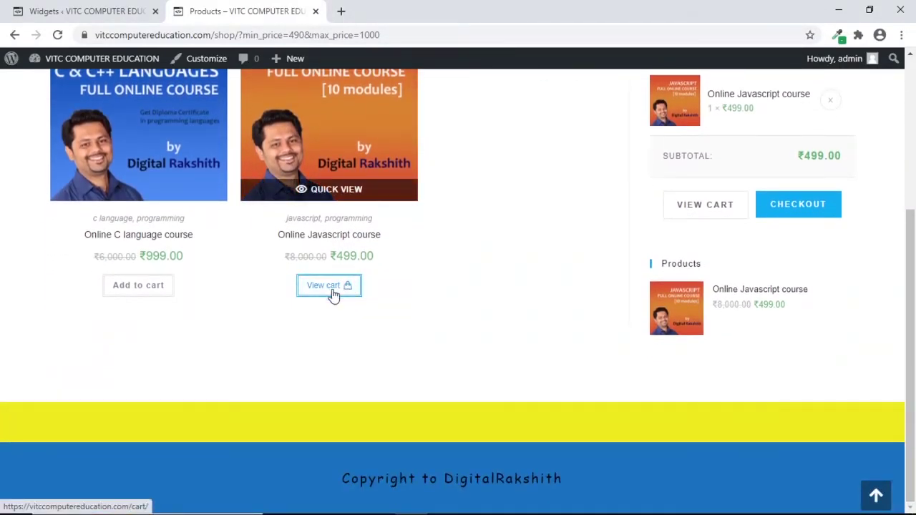
pyautogui.scroll(1, 435, 308)
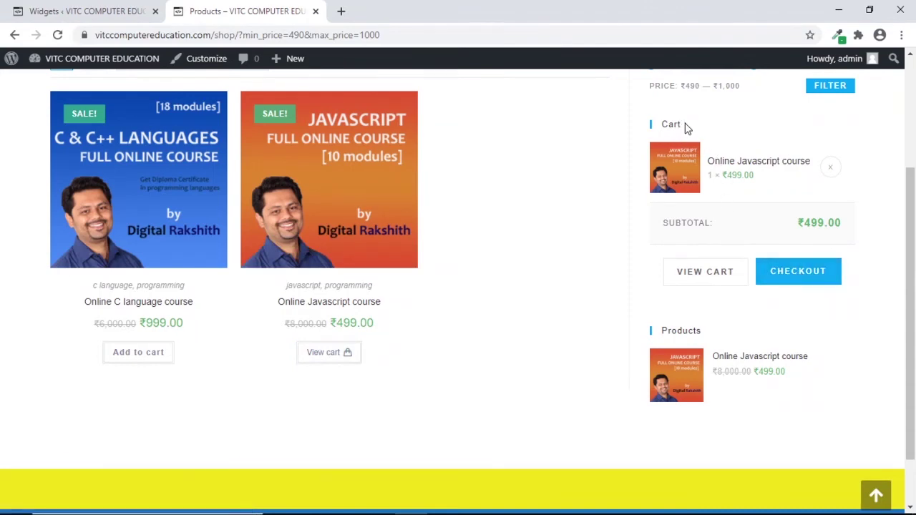
pyautogui.scroll(2, 716, 193)
pyautogui.scroll(-1, 704, 277)
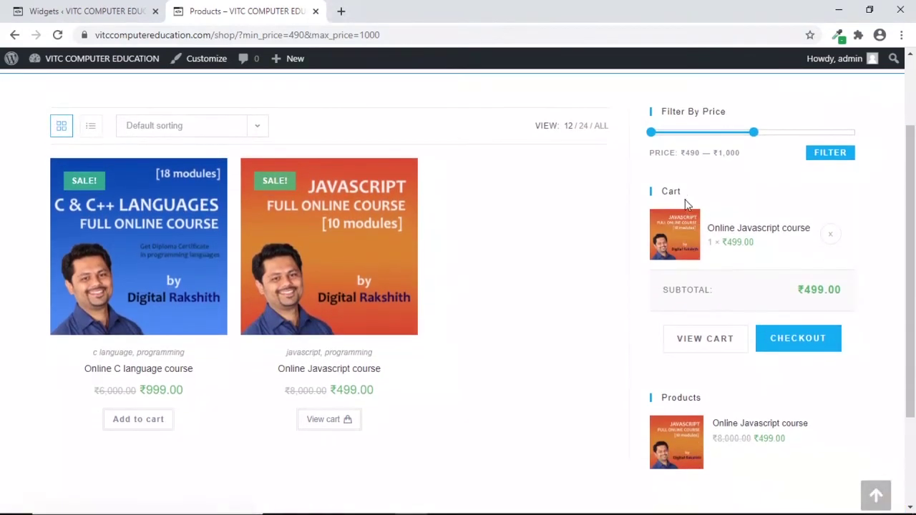
pyautogui.scroll(-1, 766, 317)
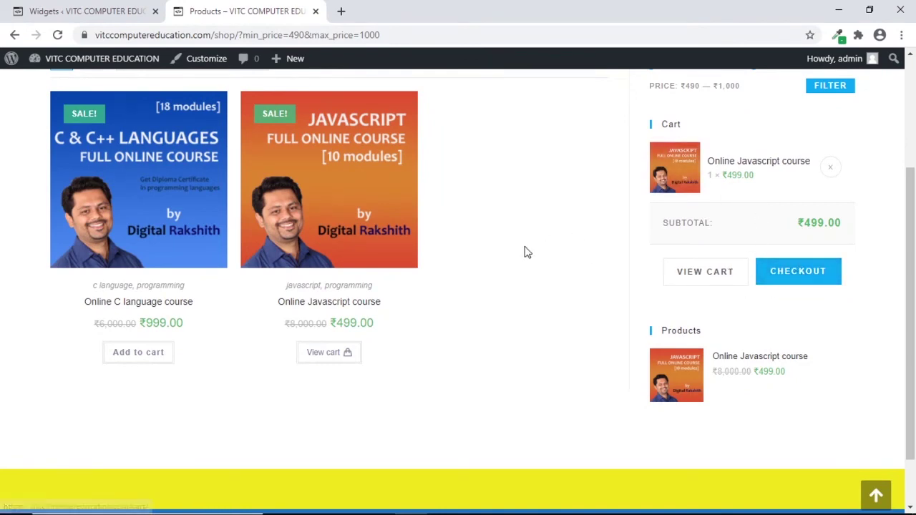
# Return to the Widgets page and look through the available widgets and the WooCommerce Sidebar's contents
pyautogui.click(122, 11)
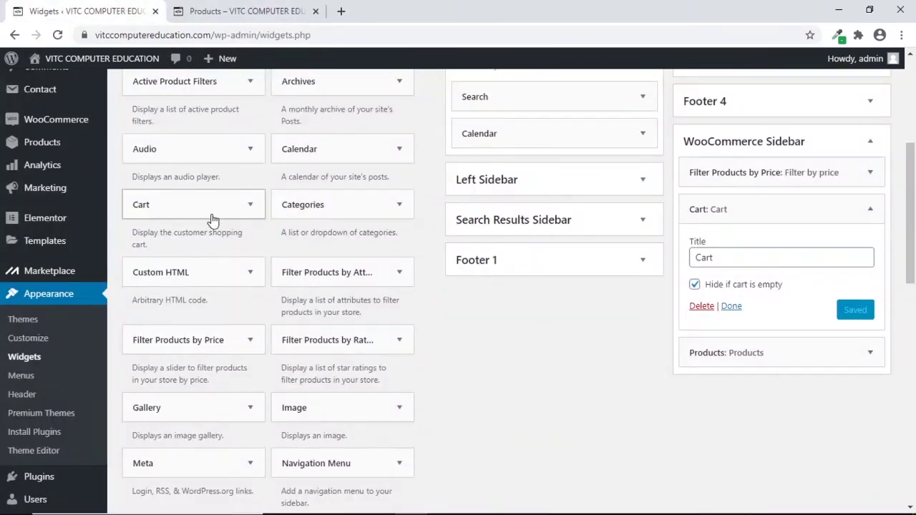
pyautogui.scroll(2, 211, 219)
pyautogui.scroll(-3, 190, 238)
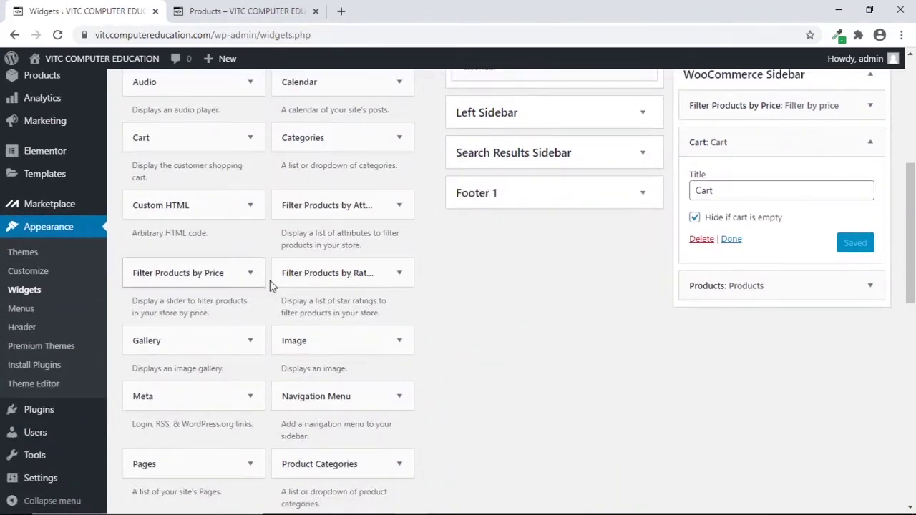
pyautogui.scroll(-3, 236, 287)
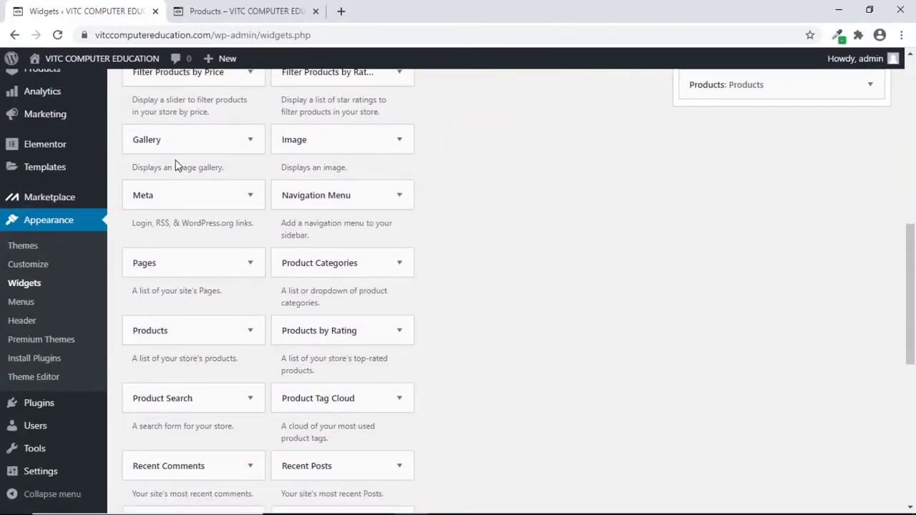
pyautogui.scroll(2, 787, 265)
pyautogui.scroll(3, 764, 342)
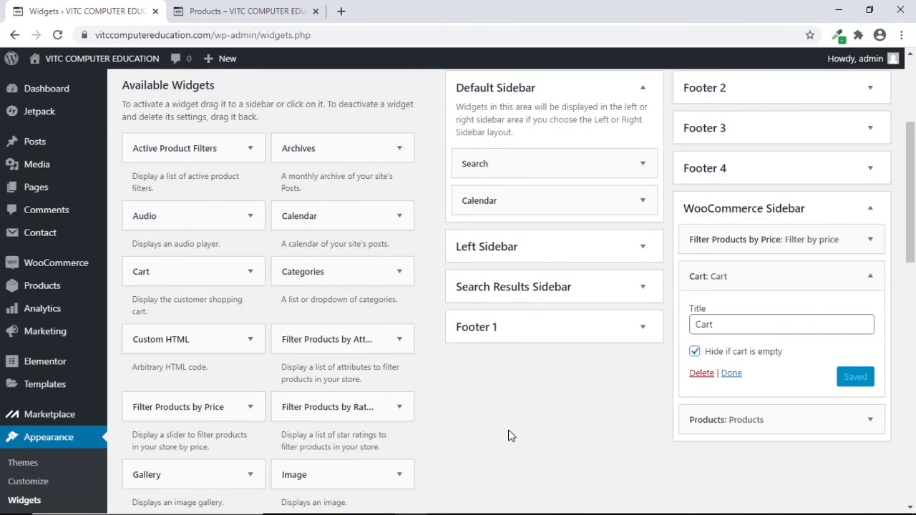
pyautogui.scroll(3, 509, 458)
pyautogui.scroll(-1, 589, 370)
# Switch to the shop page and review its sidebar with the price filter, Cart and Products sections
pyautogui.click(265, 11)
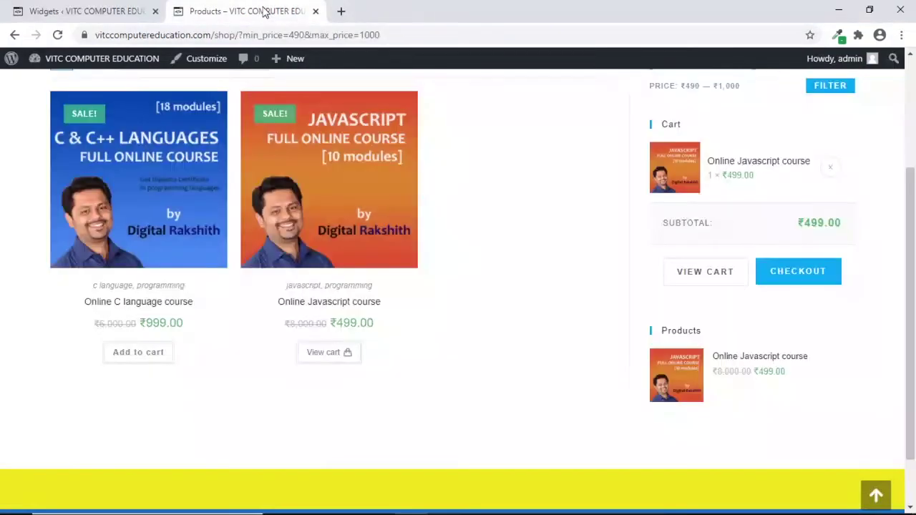
pyautogui.scroll(3, 640, 312)
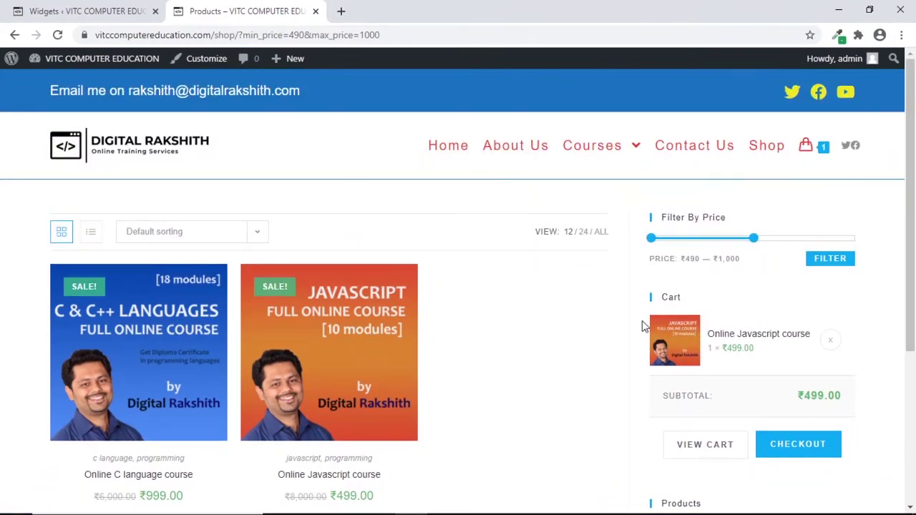
pyautogui.scroll(-1, 540, 317)
pyautogui.scroll(1, 540, 317)
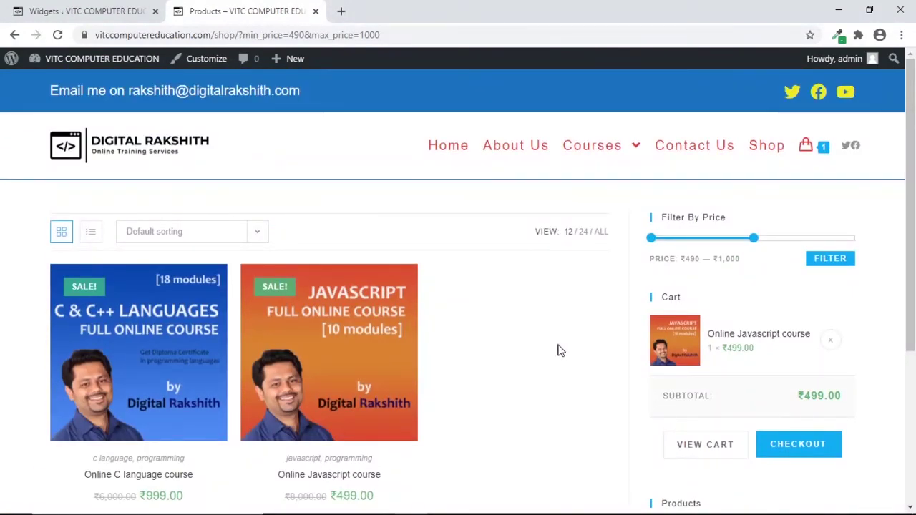